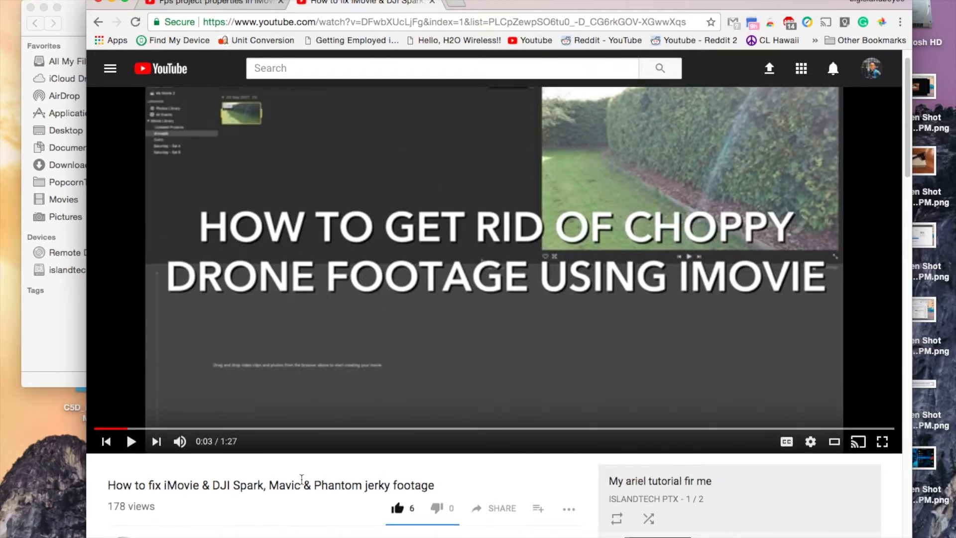
# Check the DJI Spark jerky footage tab, return to the Fps project properties tutorial, and bring up Spotlight.
pyautogui.click(222, 5)
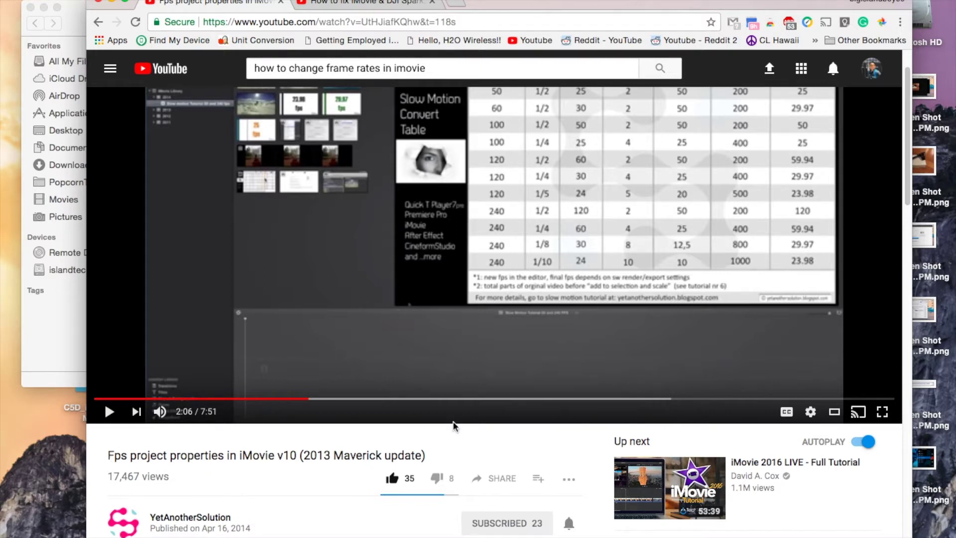
pyautogui.click(438, 4)
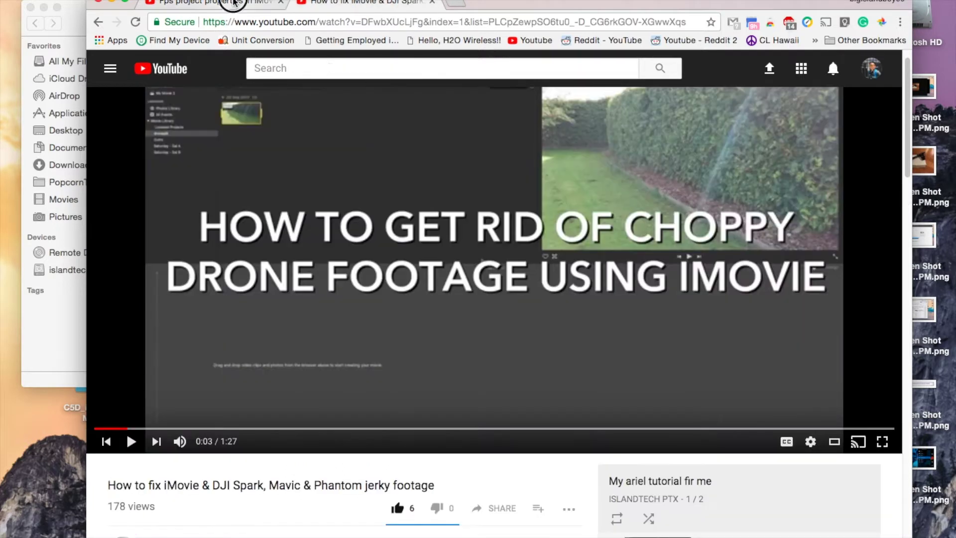
pyautogui.click(234, 3)
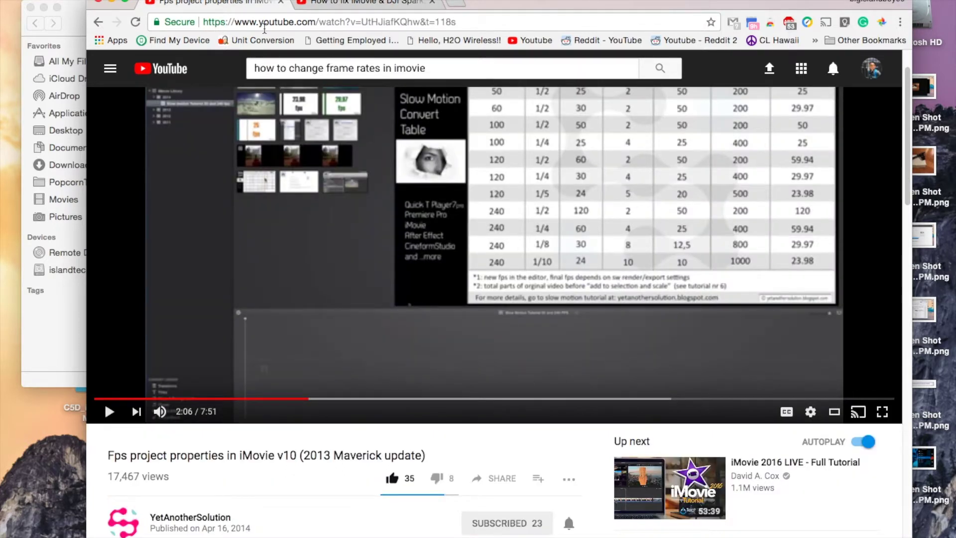
pyautogui.press('super+space')
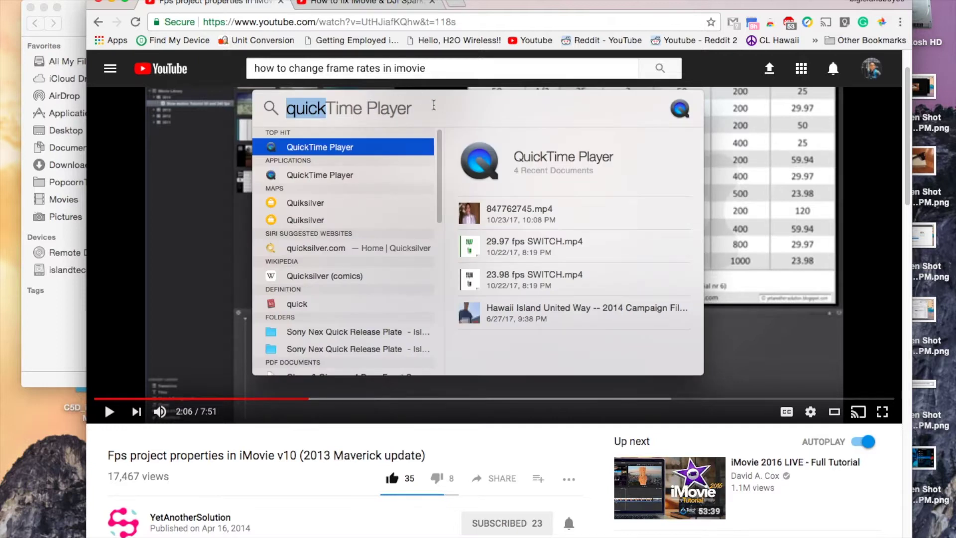
# Launch iMovie from Spotlight and dismiss the About iMovie window.
pyautogui.press('BackSpace')
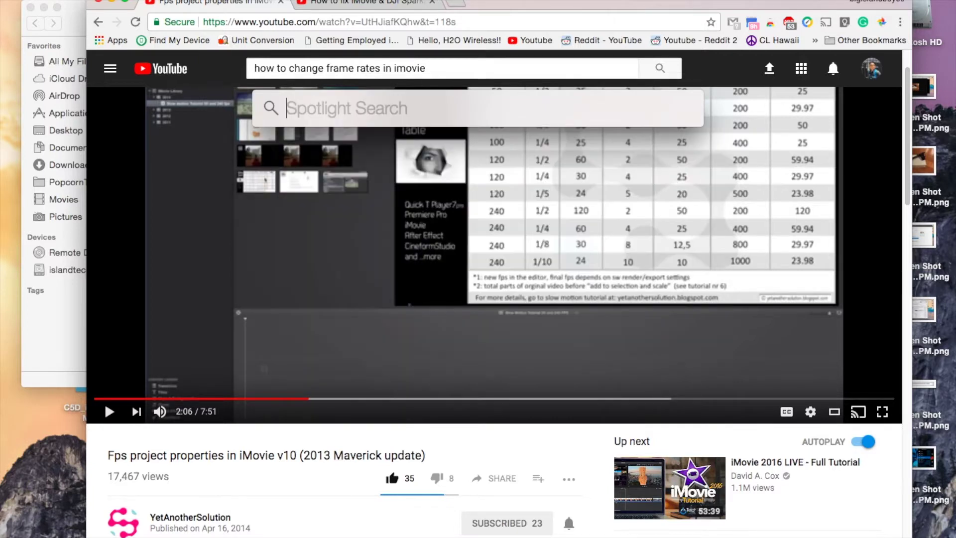
pyautogui.write('imovie')
pyautogui.press('Return')
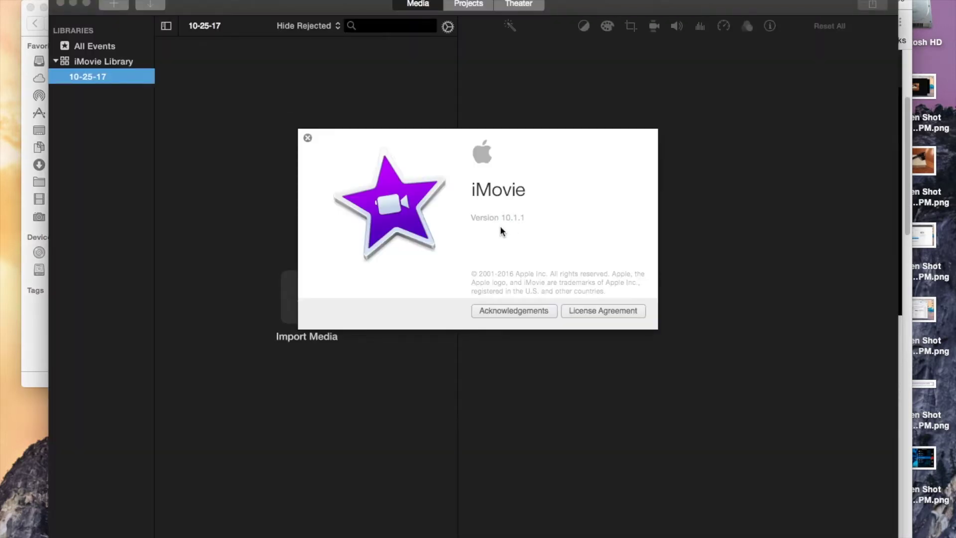
pyautogui.click(243, 164)
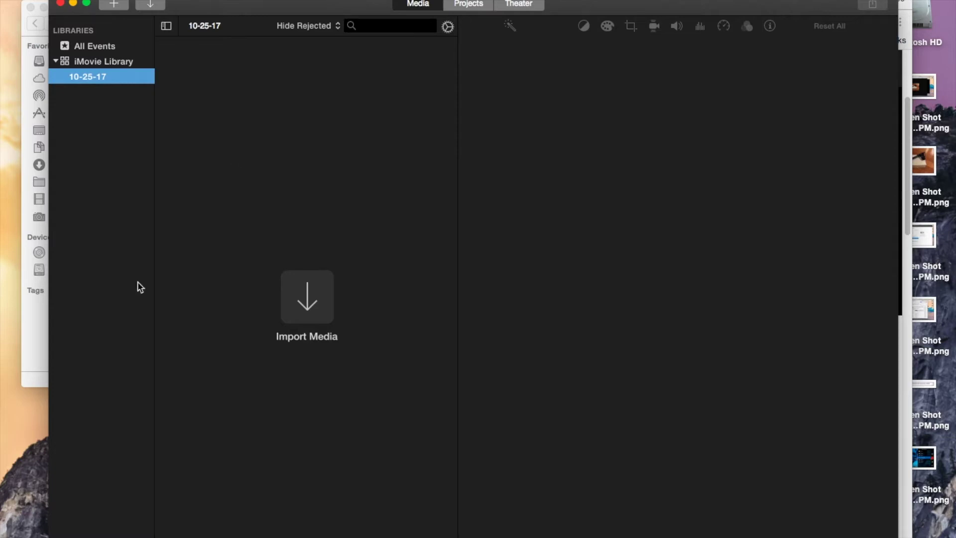
# Highlight the Fps project properties video title, then bring the DJI Spark Finder folder forward.
pyautogui.click(35, 324)
pyautogui.moveTo(107, 347); pyautogui.dragTo(441, 354)
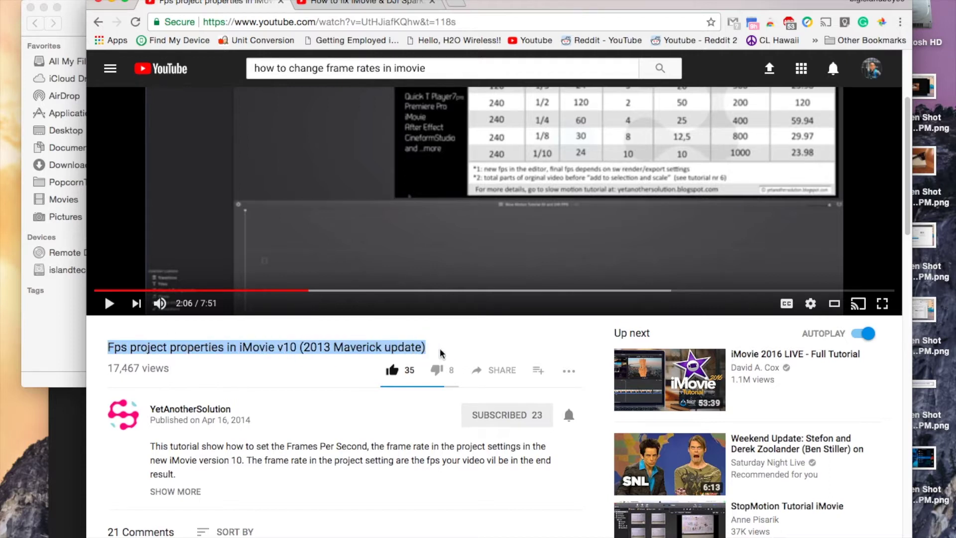
pyautogui.scroll(-2, 309, 496)
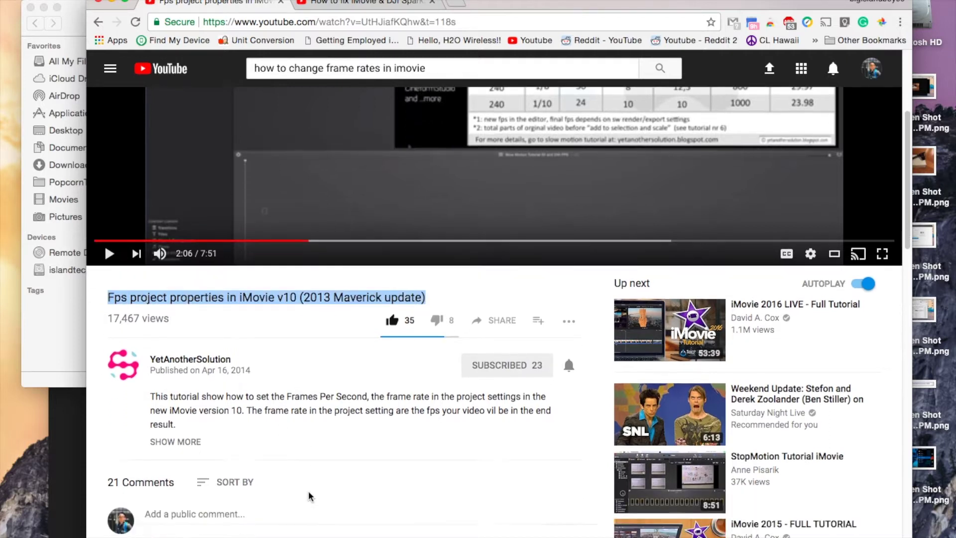
pyautogui.scroll(4, 309, 495)
pyautogui.click(61, 322)
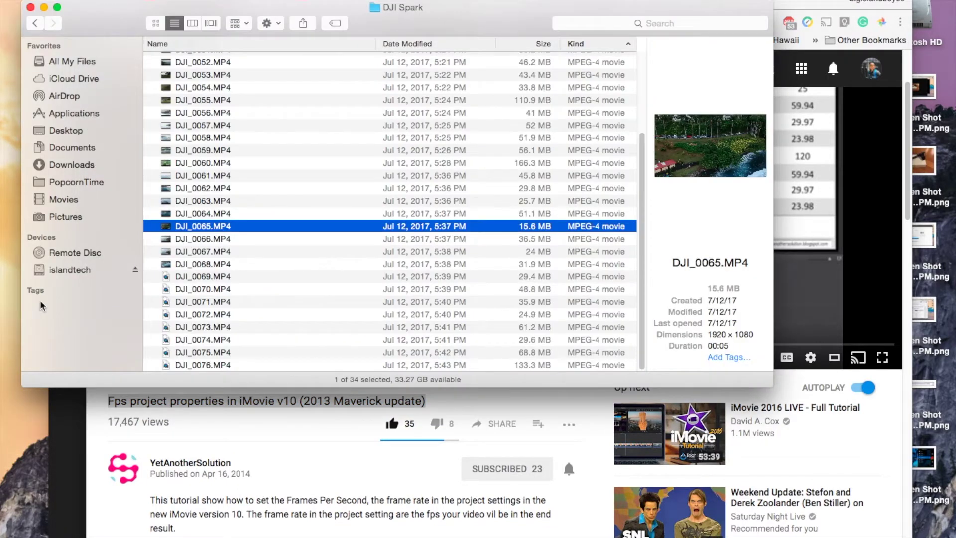
# Find the 23.98 and 29.97 fps SWITCH clips in Movies and drag both into iMovie's 10-25-17 event.
pyautogui.click(88, 168)
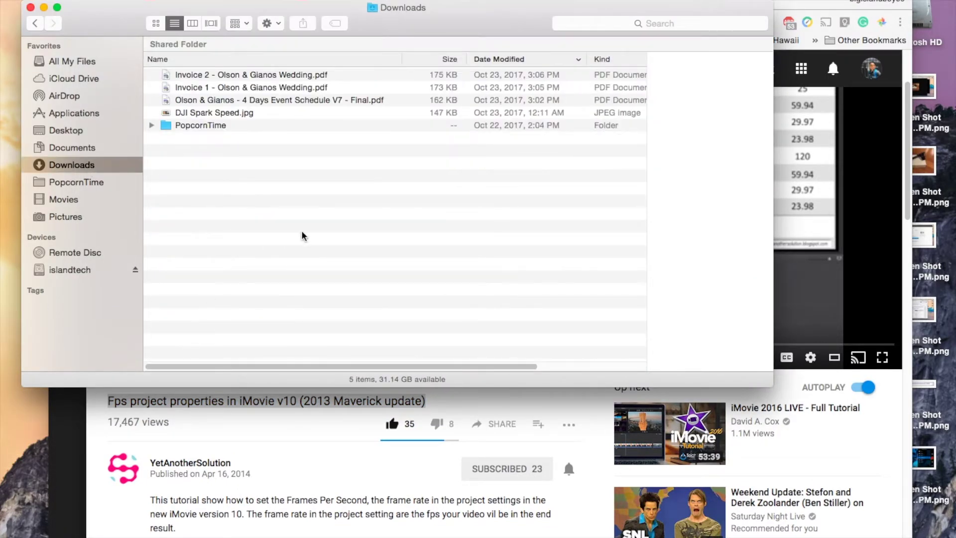
pyautogui.click(70, 130)
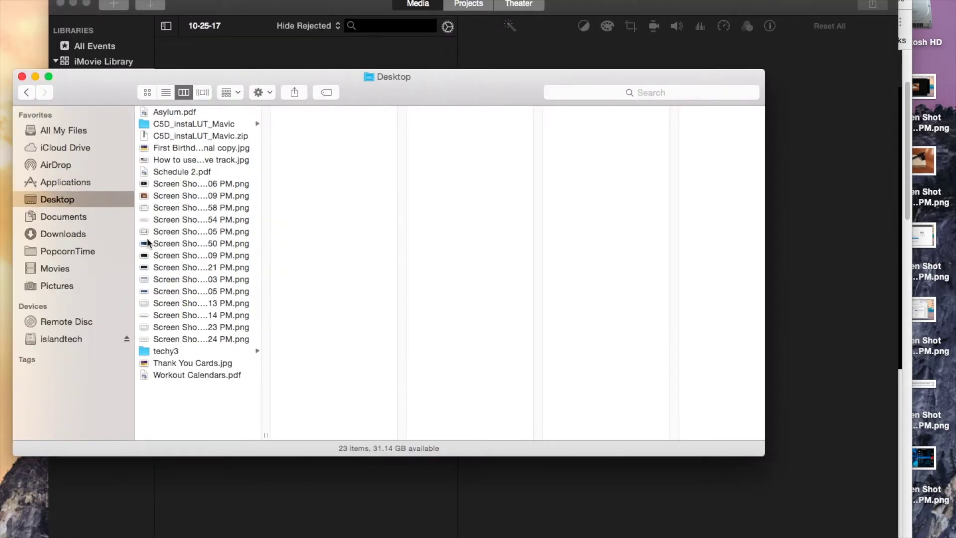
pyautogui.click(72, 215)
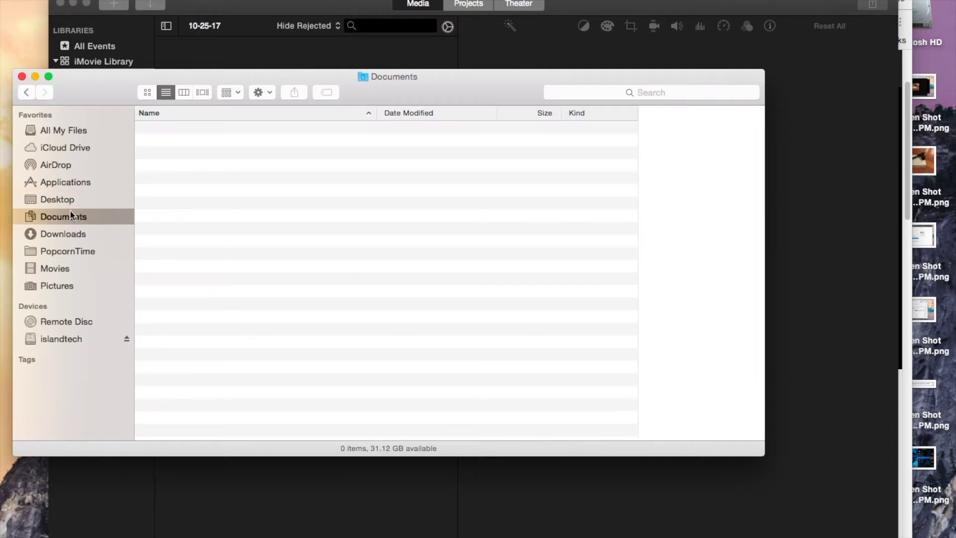
pyautogui.click(68, 267)
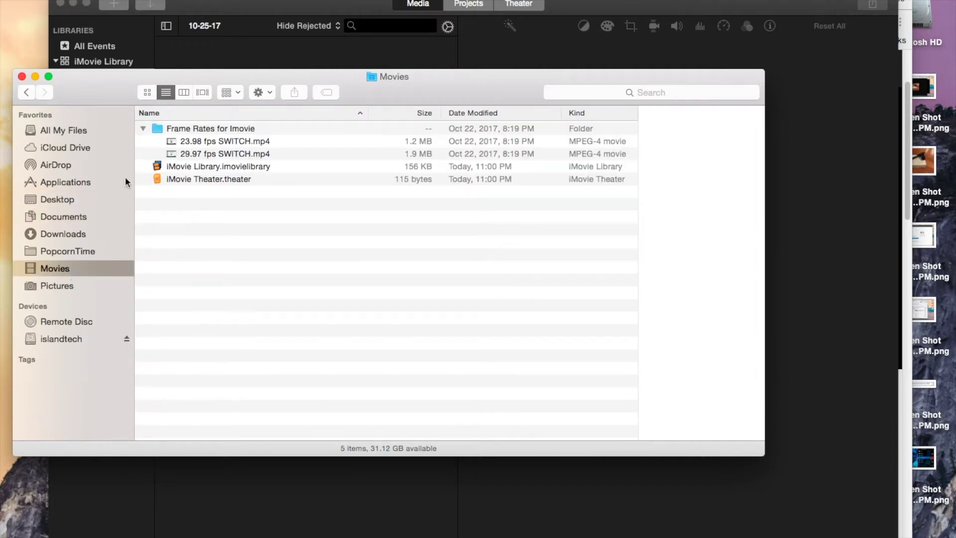
pyautogui.click(225, 143)
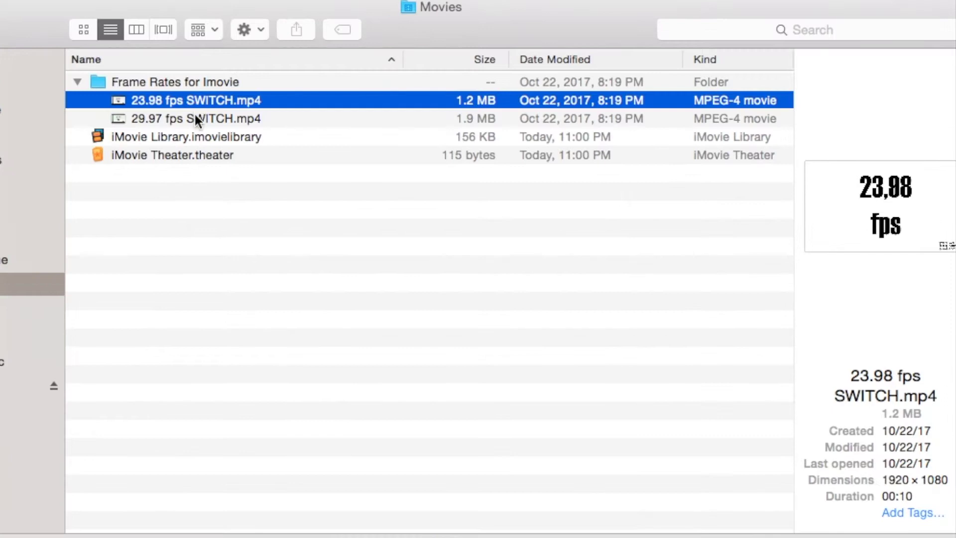
pyautogui.keyDown('shift'); pyautogui.click(195, 116); pyautogui.keyUp('shift')
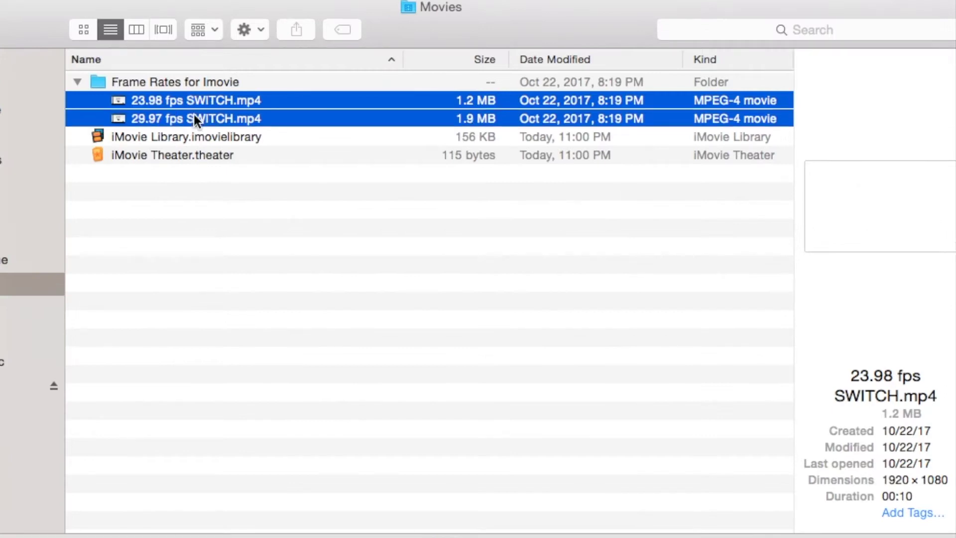
pyautogui.moveTo(194, 110); pyautogui.dragTo(231, 90)
# Confirm the imported clips in iMovie and start a new movie project.
pyautogui.click(228, 86)
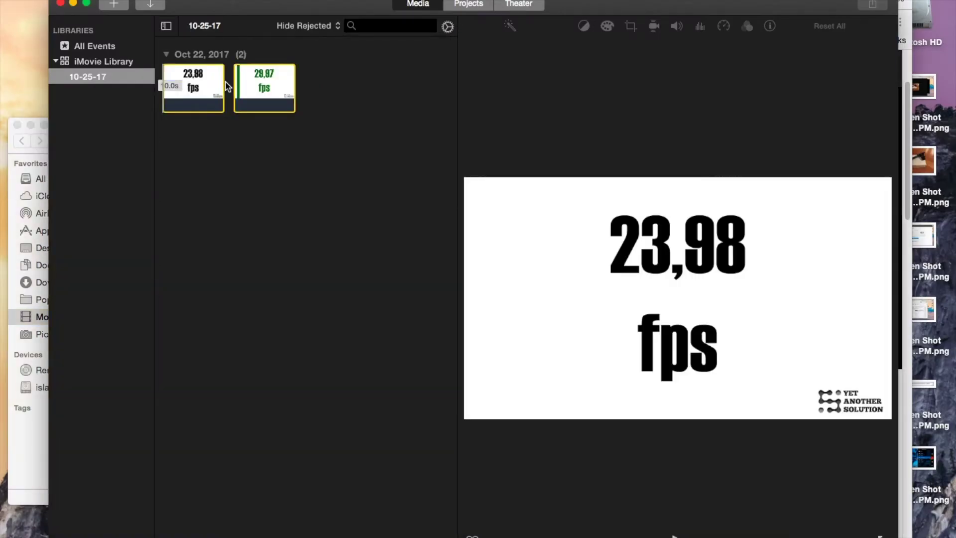
pyautogui.click(27, 444)
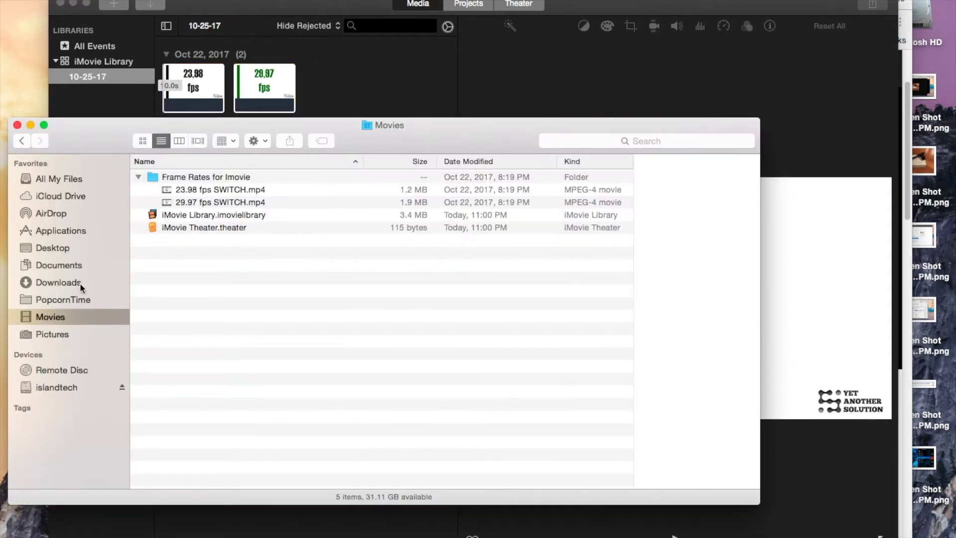
pyautogui.click(363, 75)
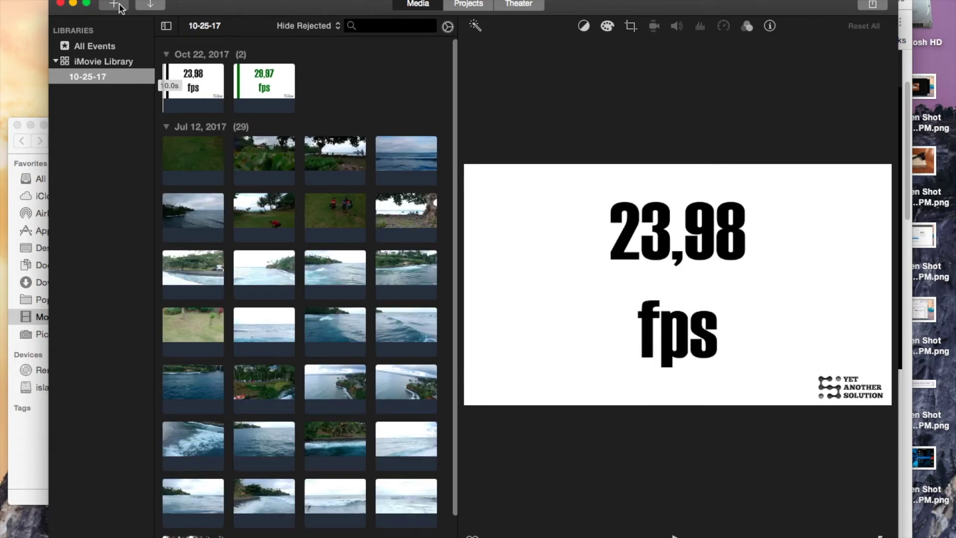
pyautogui.click(114, 4)
pyautogui.click(114, 50)
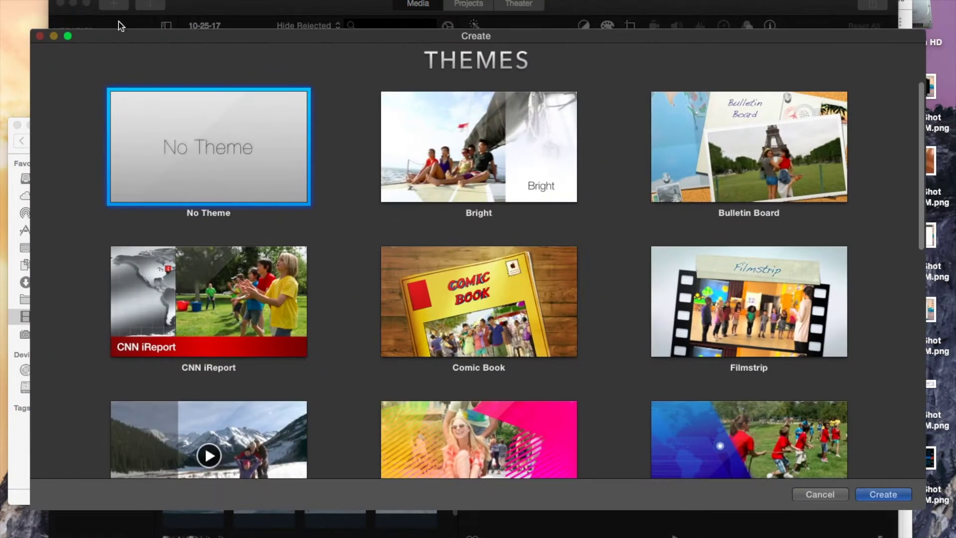
# Choose No Theme and name the new movie 'Stutter Jerky Test'.
pyautogui.click(889, 498)
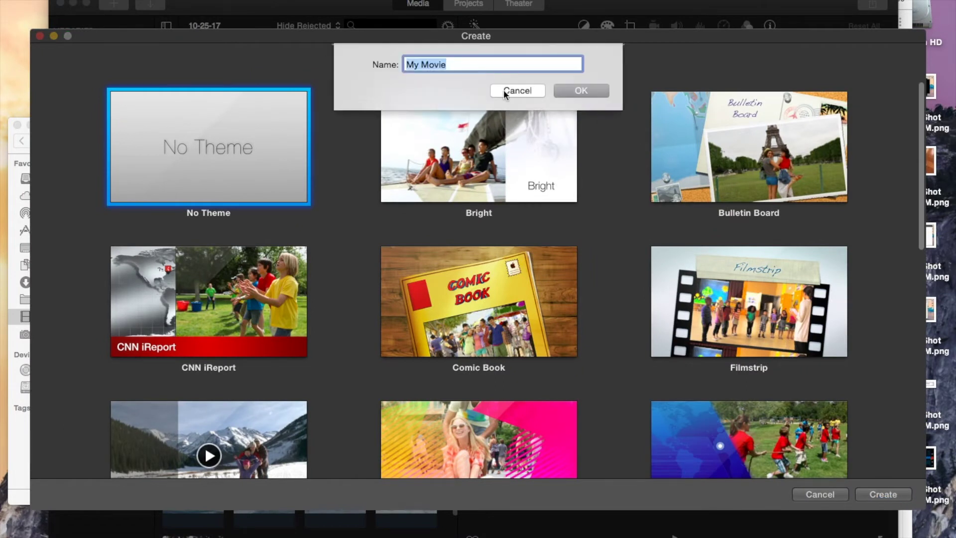
pyautogui.write('S')
pyautogui.press('BackSpace')
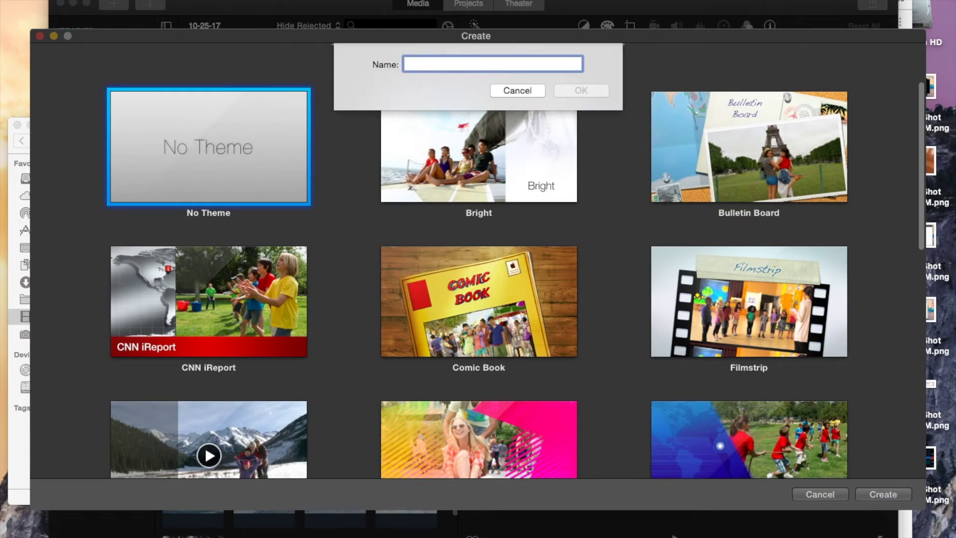
pyautogui.write('Stutter Jerky Test')
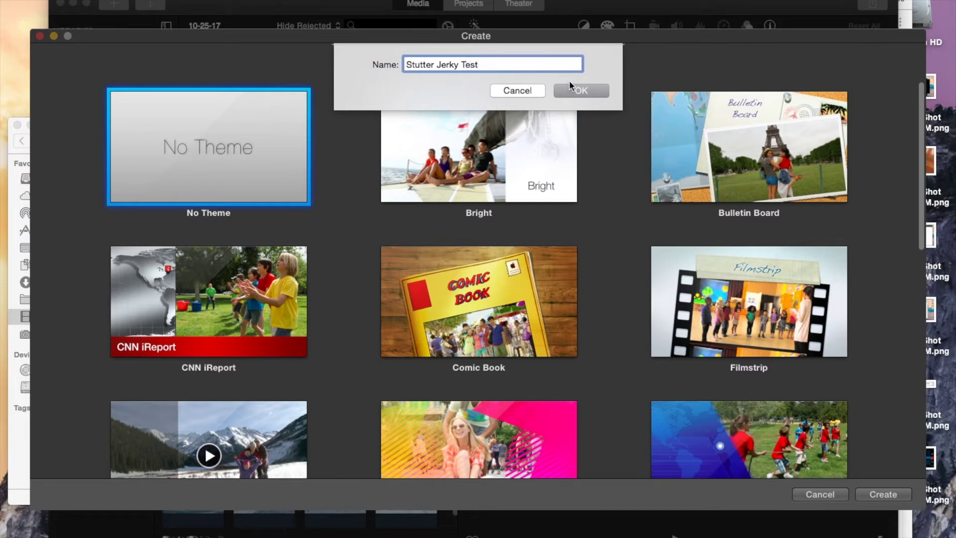
pyautogui.click(577, 91)
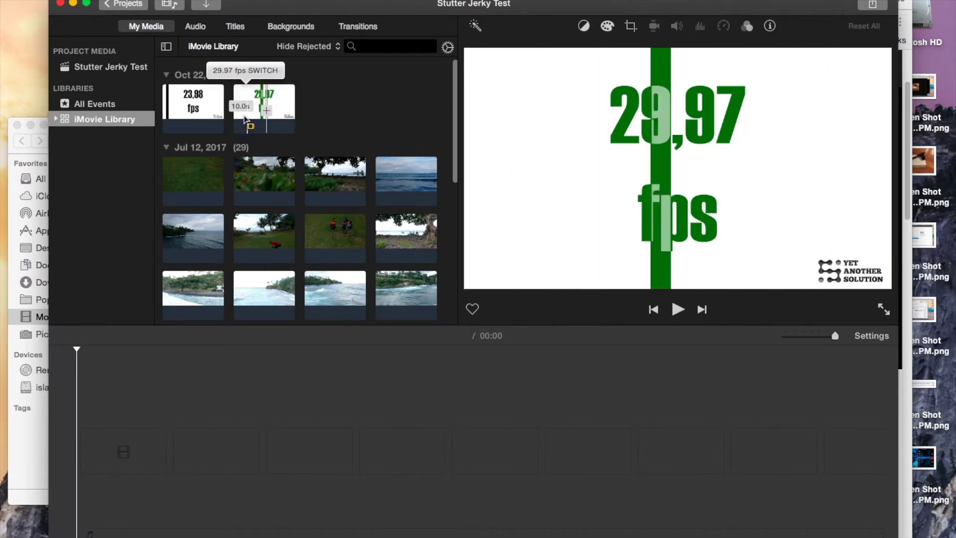
# Add a 4-second range of the 29.97 fps SWITCH clip to the project timeline.
pyautogui.moveTo(245, 119); pyautogui.dragTo(281, 129)
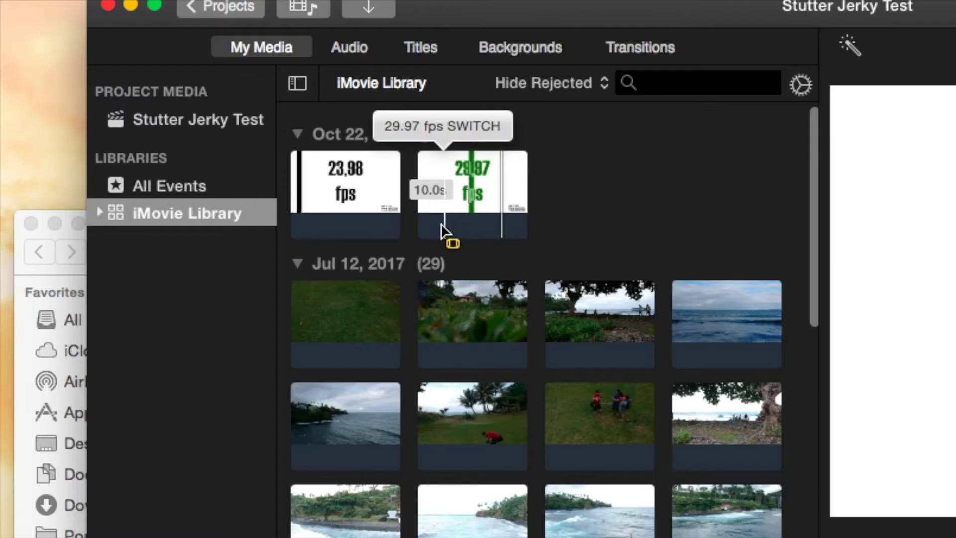
pyautogui.moveTo(443, 230); pyautogui.dragTo(485, 231)
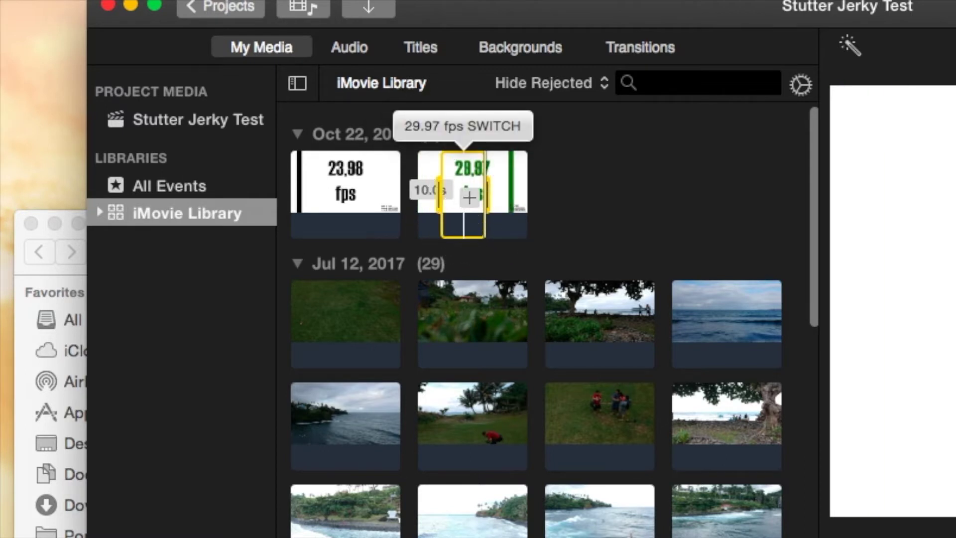
pyautogui.click(470, 194)
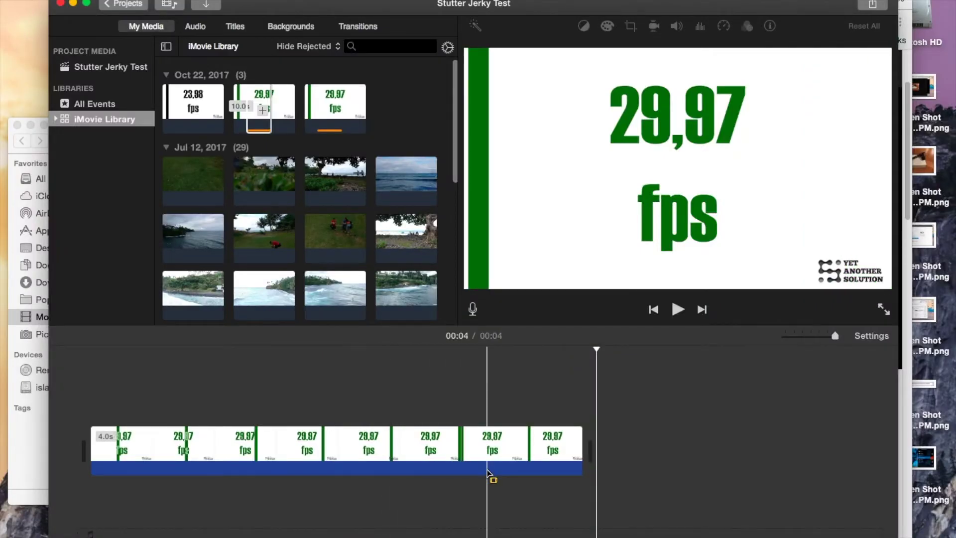
# Scroll the media browser and start previewing a surf clip.
pyautogui.scroll(-10, 315, 149)
pyautogui.click(314, 116)
pyautogui.press('space')
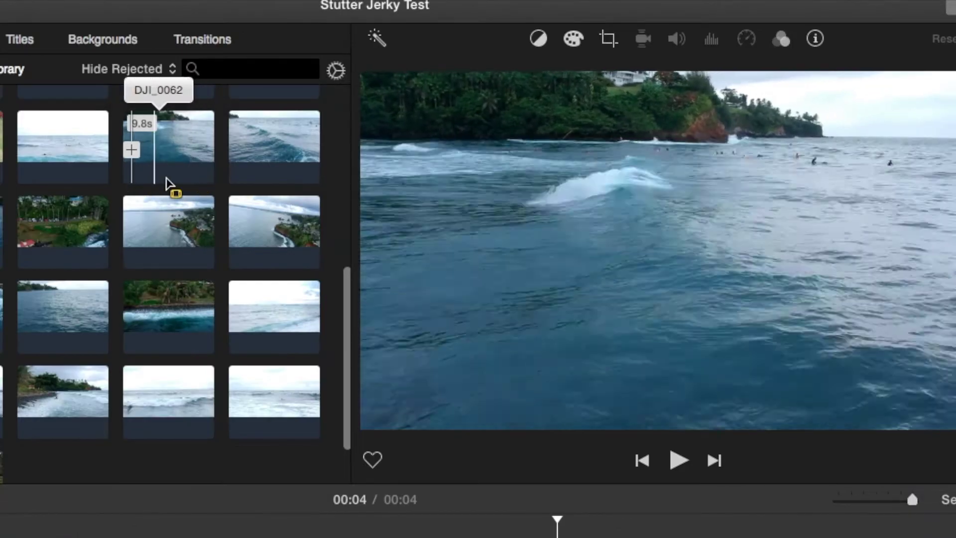
# Play the DJI_0062 surf clip in the viewer, then drag it to the end of the project.
pyautogui.click(116, 177)
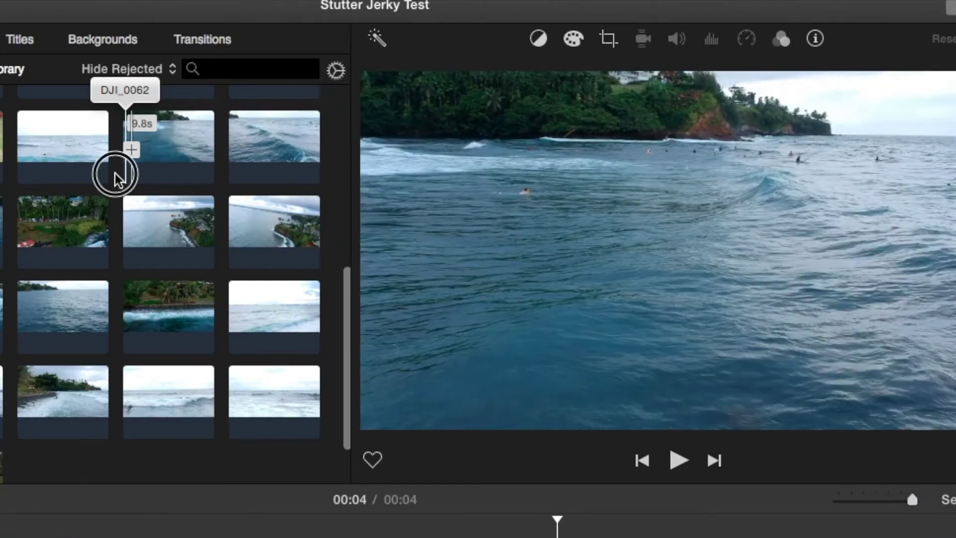
pyautogui.press('space')
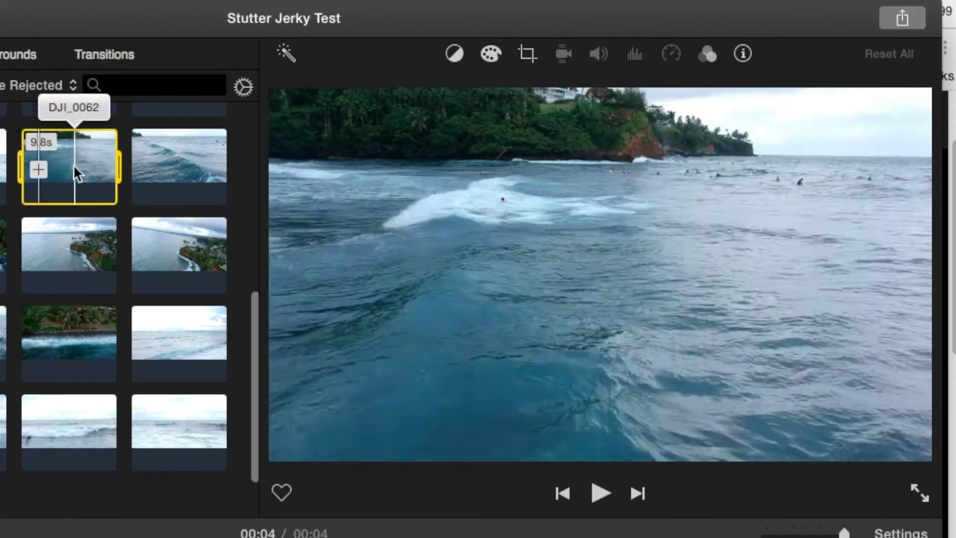
pyautogui.moveTo(43, 174); pyautogui.dragTo(685, 455)
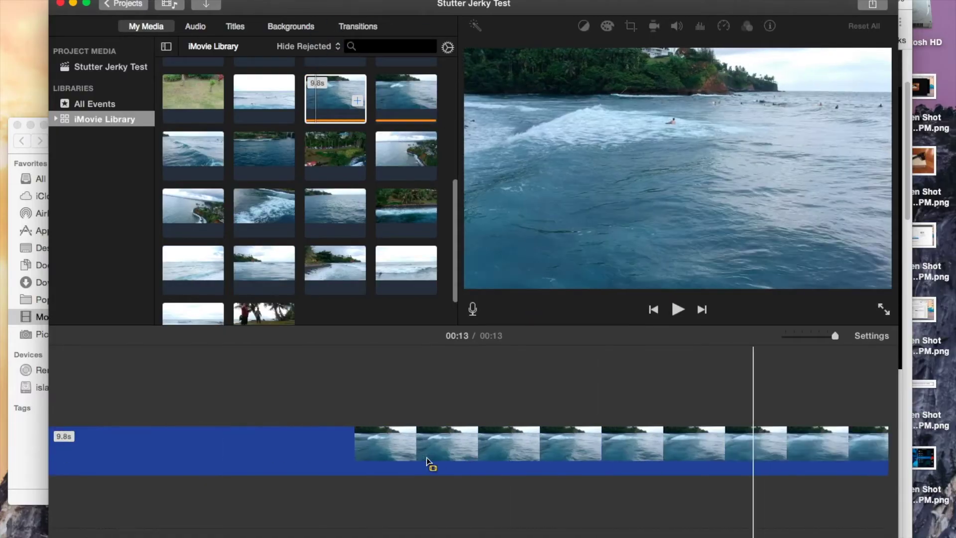
# Play back the 13-second project, skipping ahead in the surf clip, then pause.
pyautogui.hscroll(-10, 427, 458)
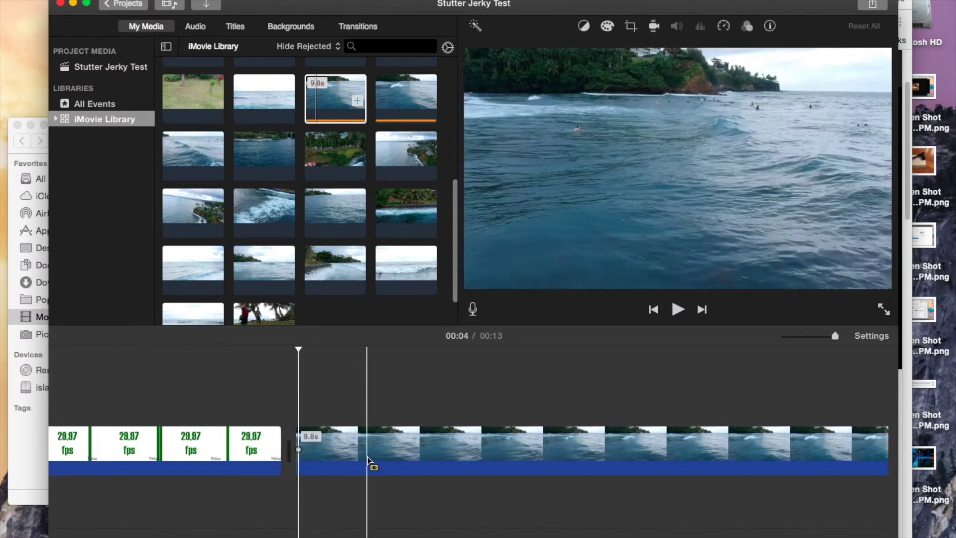
pyautogui.press('space')
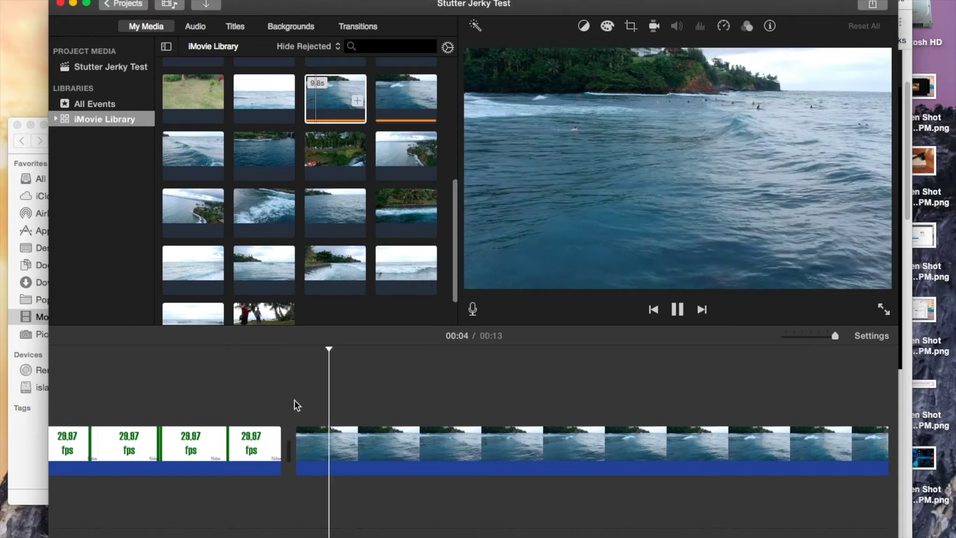
pyautogui.click(513, 339)
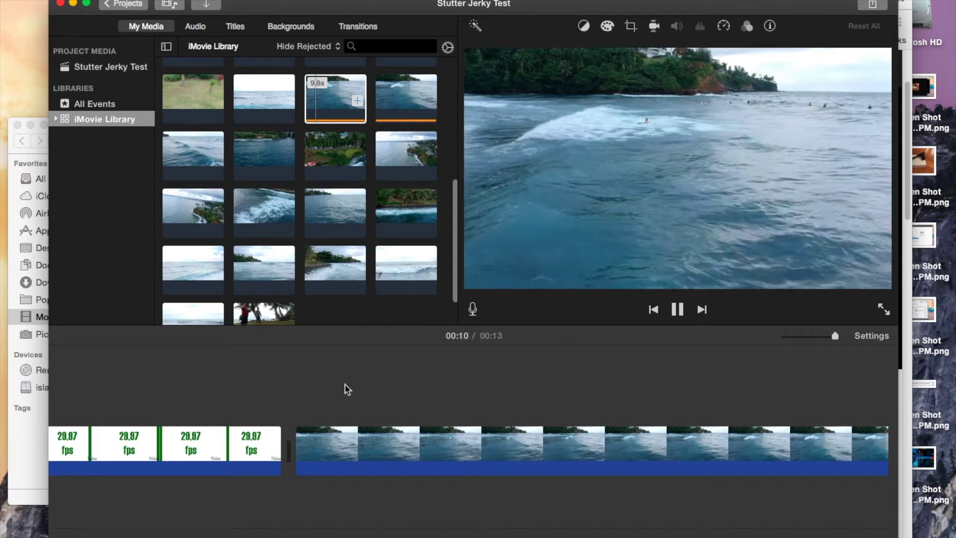
pyautogui.press('space')
pyautogui.hscroll(-5, 328, 397)
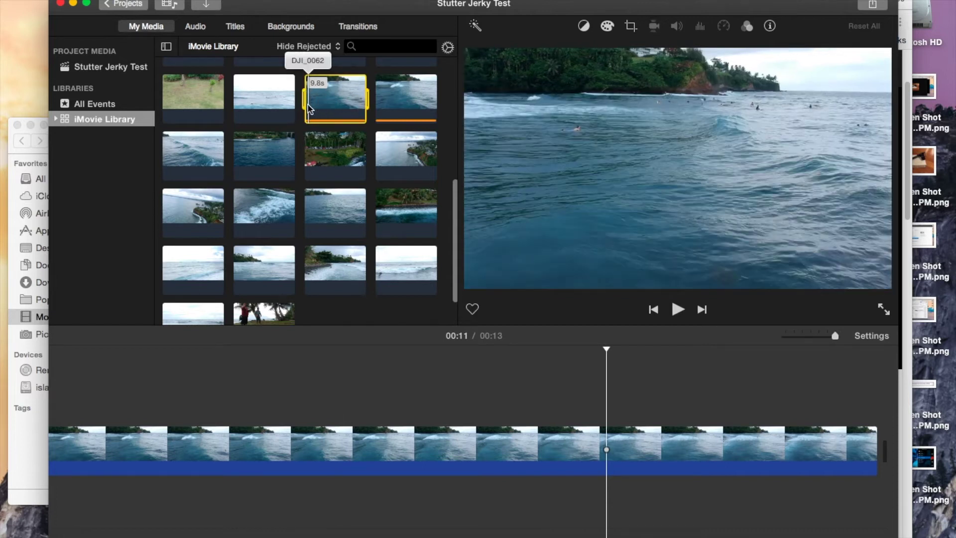
pyautogui.press('space')
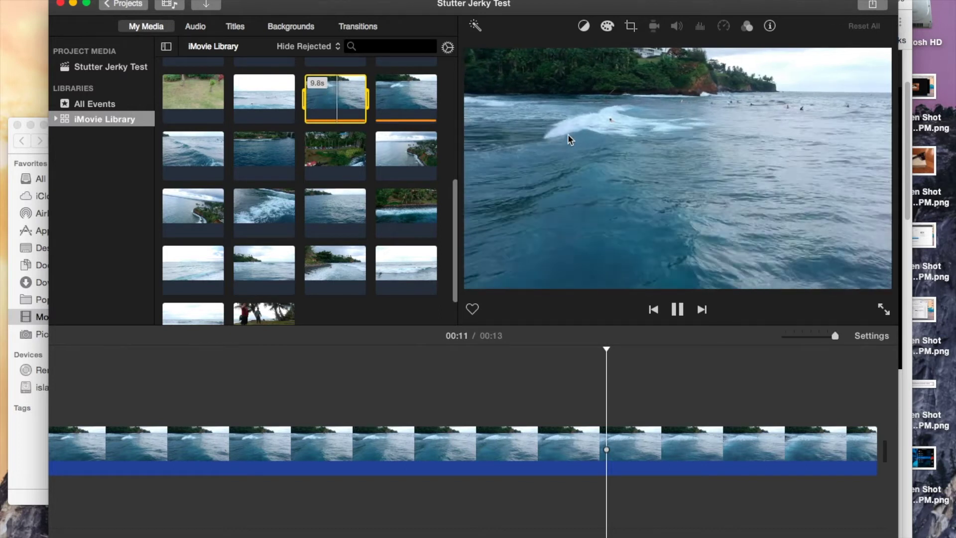
pyautogui.press('space')
pyautogui.click(462, 397)
pyautogui.hscroll(-10, 462, 399)
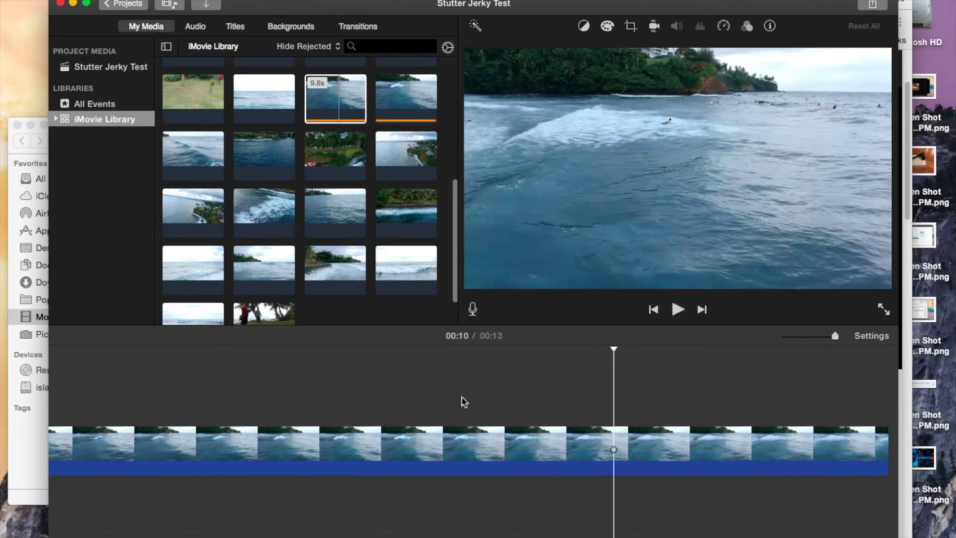
pyautogui.press('space')
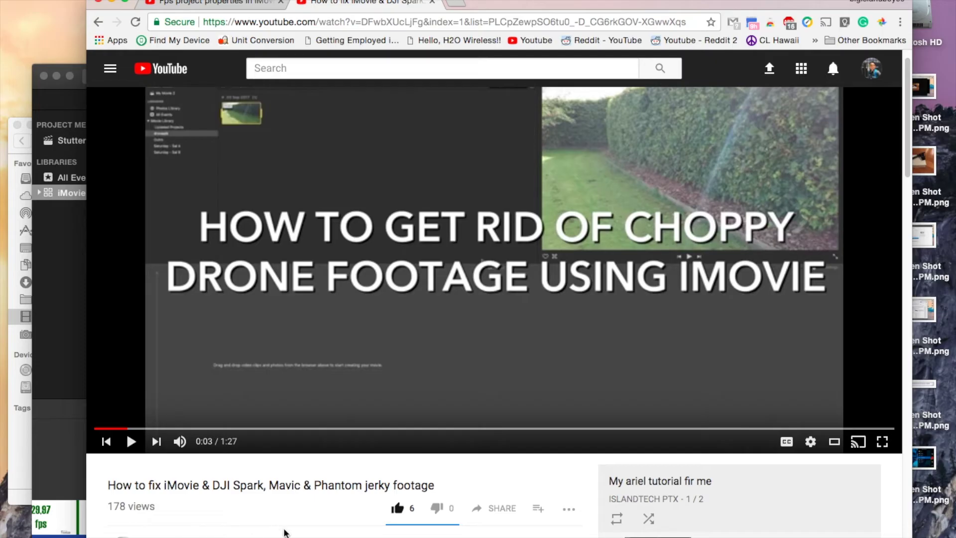
# Delete the full-length DJI_0062 surf clip from the Stutter Jerky Test timeline.
pyautogui.click(65, 105)
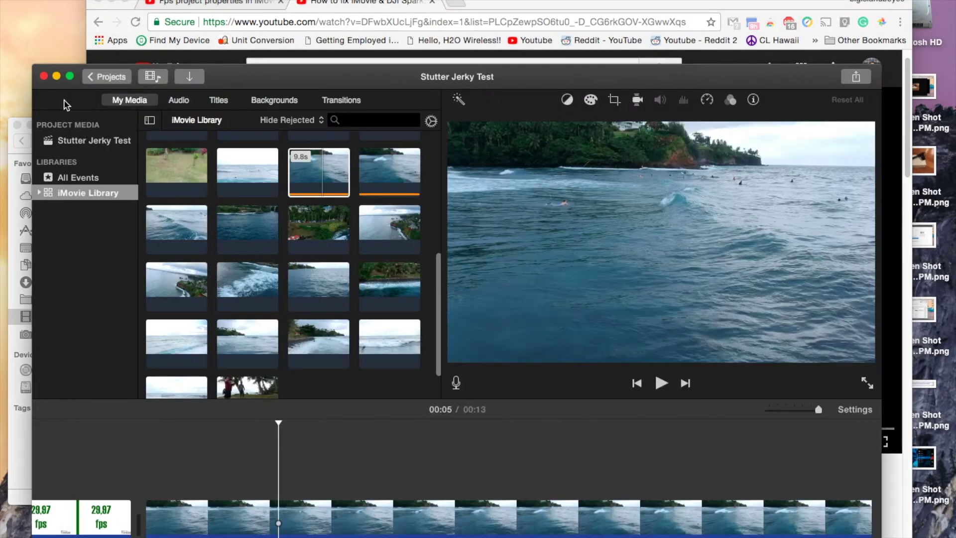
pyautogui.scroll(-3, 385, 313)
pyautogui.click(300, 157)
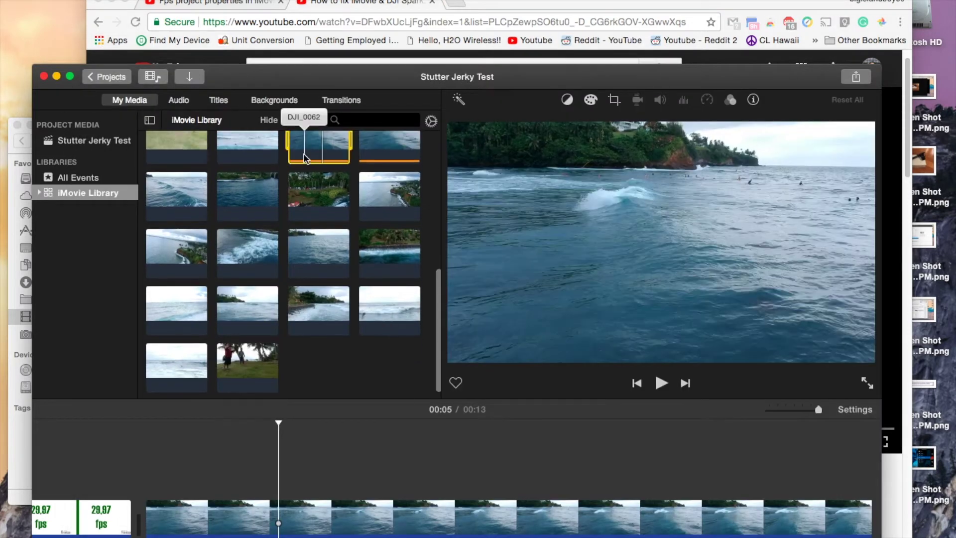
pyautogui.scroll(3, 304, 200)
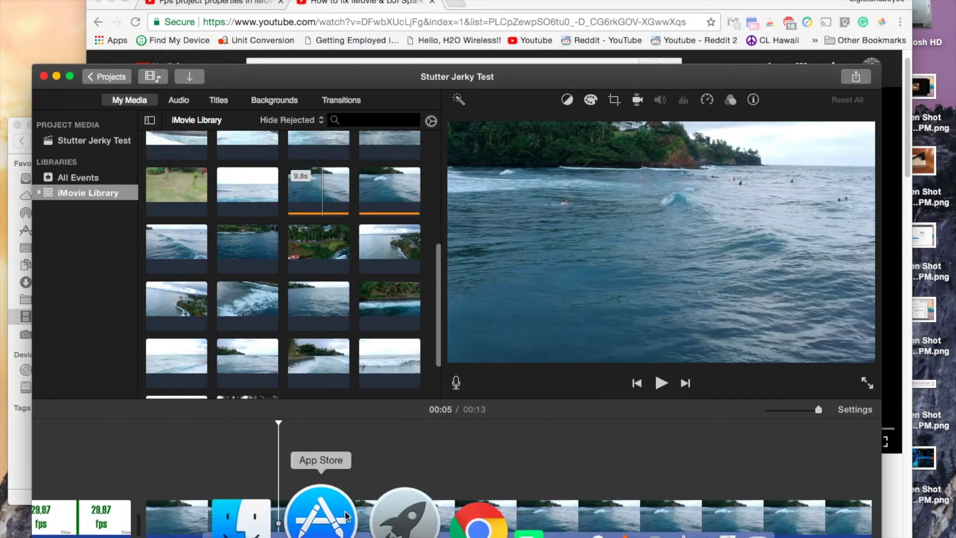
pyautogui.click(450, 518)
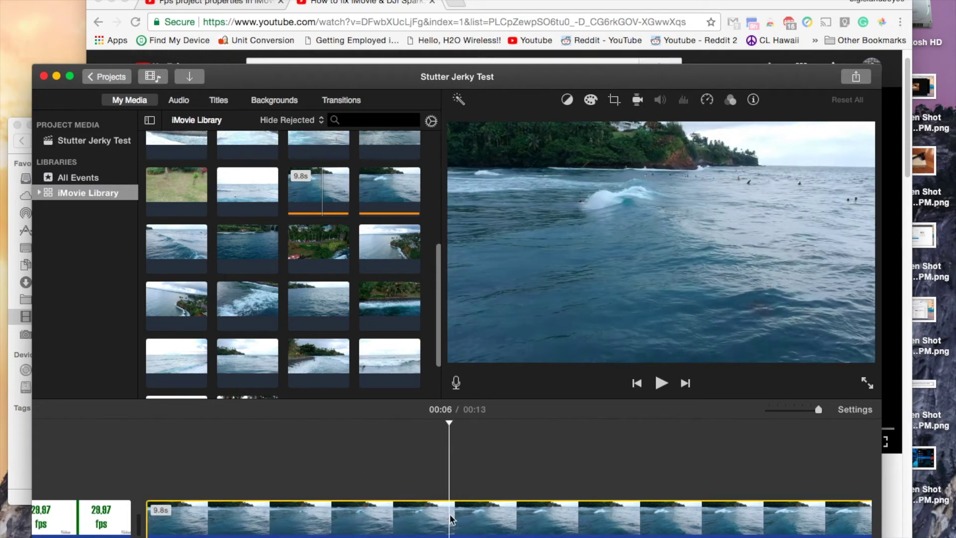
pyautogui.press('Delete')
pyautogui.click(301, 193)
# Trim the DJI_0062 library selection's start and end to an 8.4-second range.
pyautogui.press('space')
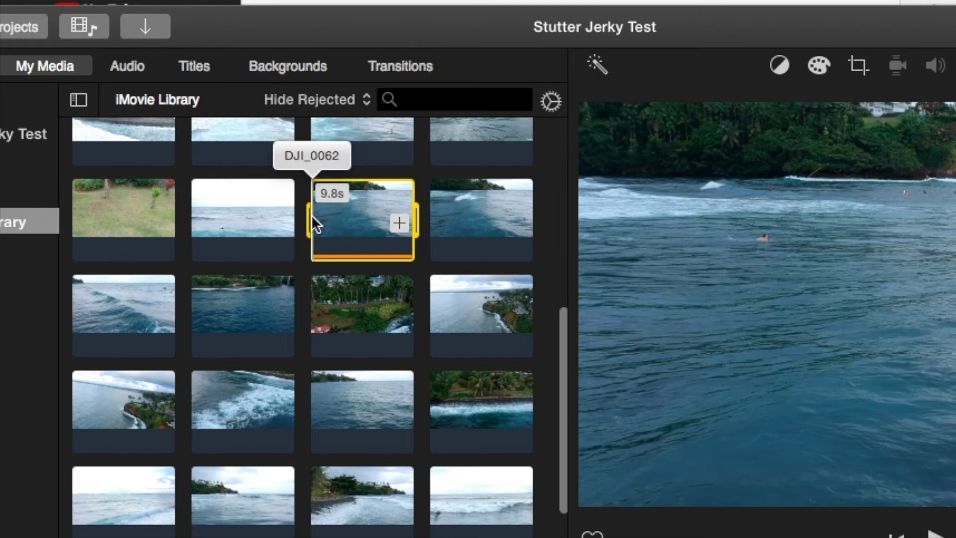
pyautogui.click(311, 217)
pyautogui.moveTo(318, 216); pyautogui.dragTo(319, 216)
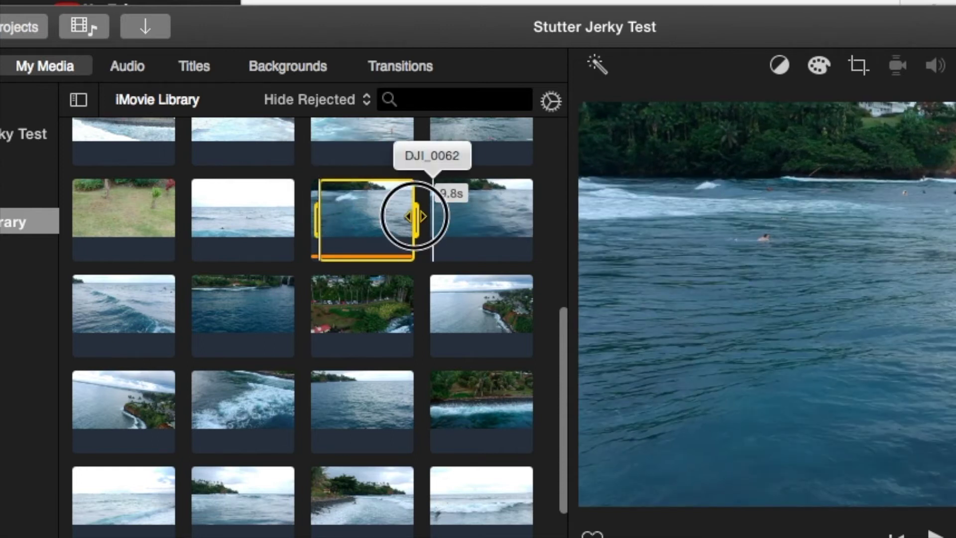
pyautogui.moveTo(410, 216); pyautogui.dragTo(405, 214)
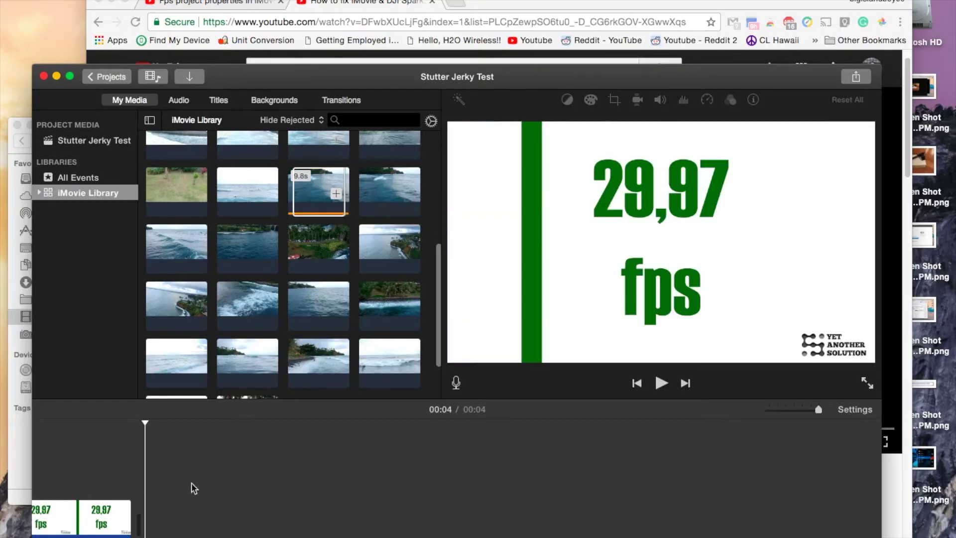
pyautogui.click(333, 204)
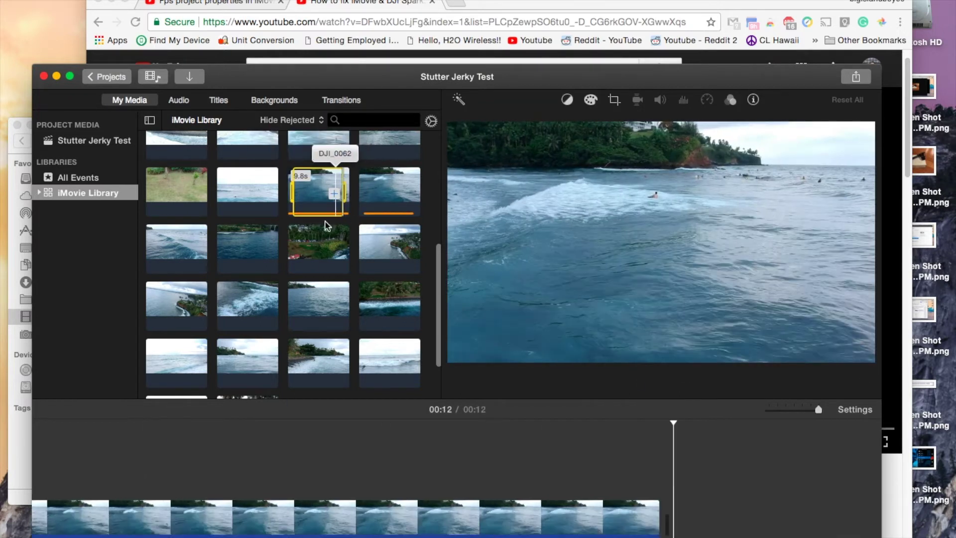
# Play the 12-second project with the trimmed surf range, then bring up the share destinations.
pyautogui.hscroll(-10, 273, 459)
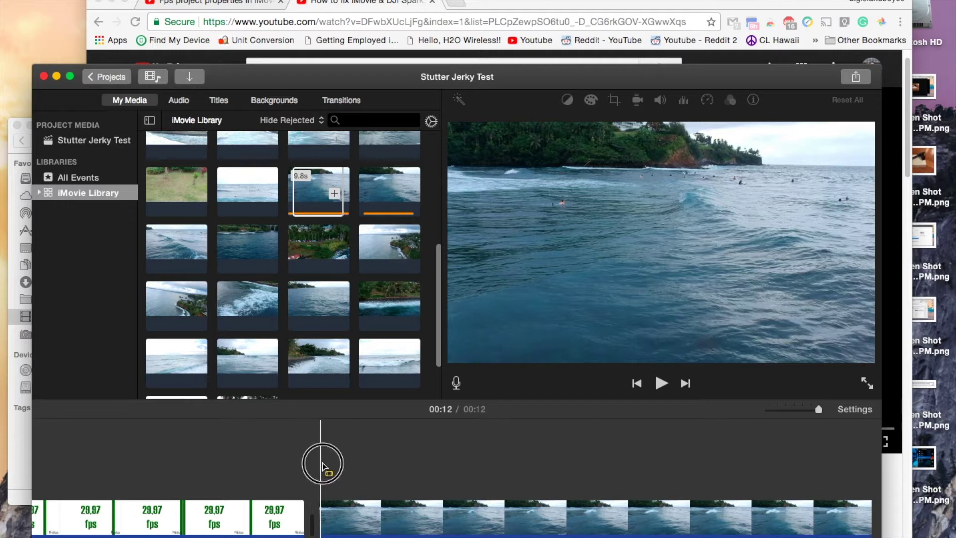
pyautogui.press('space')
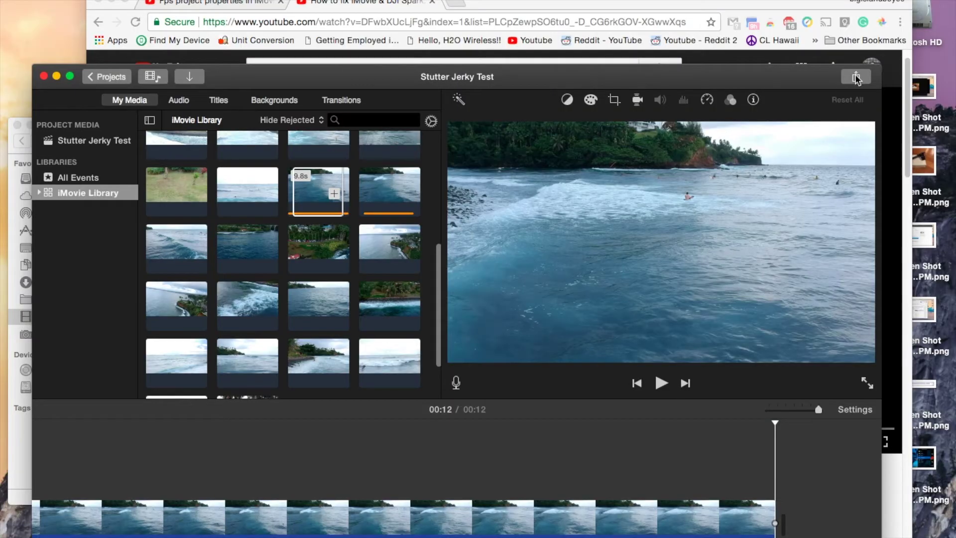
pyautogui.click(856, 77)
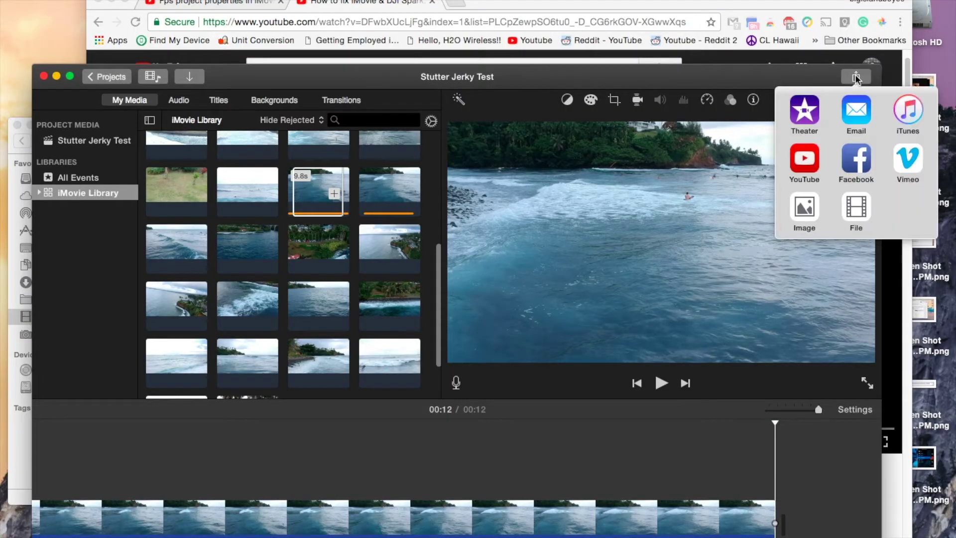
# Export the project to a file, append the DJI_0062 clip, stop playback and close the Share Successful notice.
pyautogui.click(862, 204)
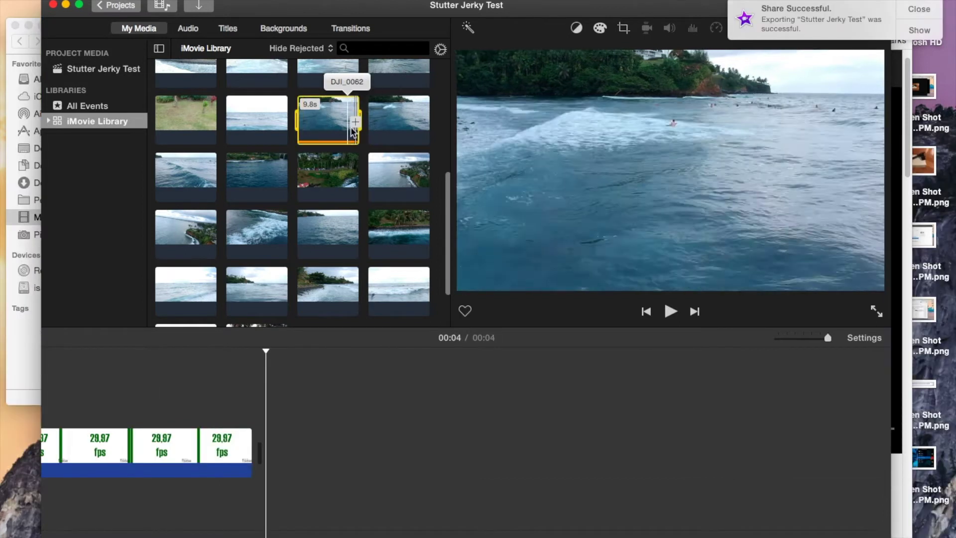
pyautogui.click(355, 122)
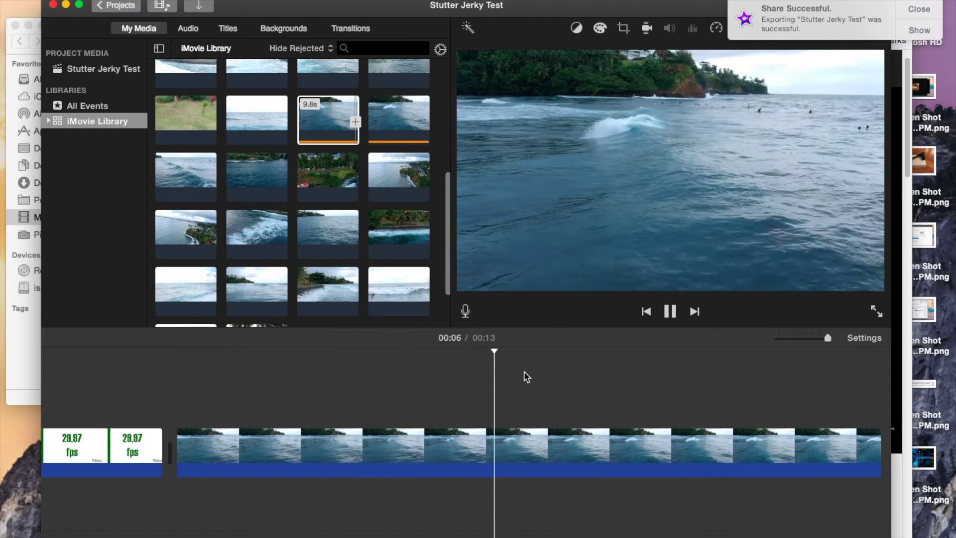
pyautogui.press('space')
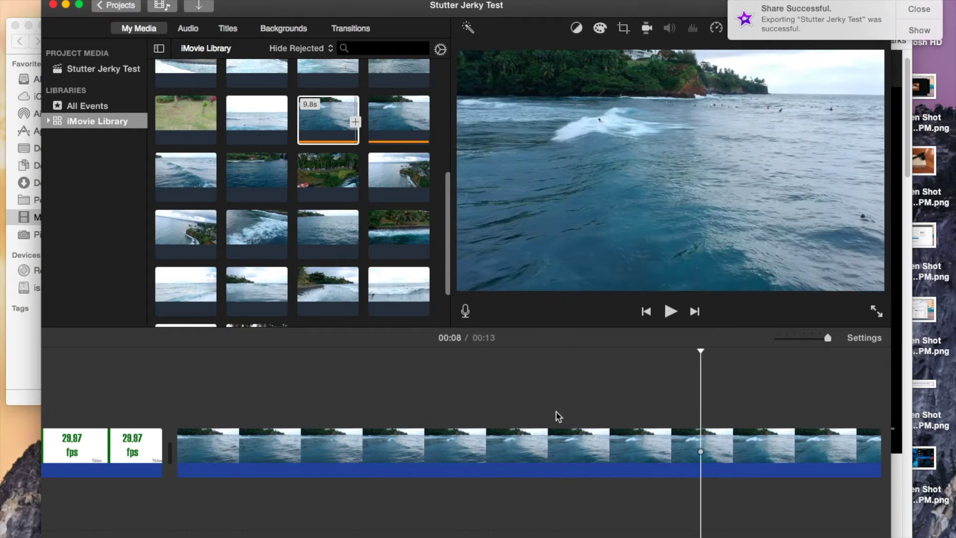
pyautogui.click(915, 9)
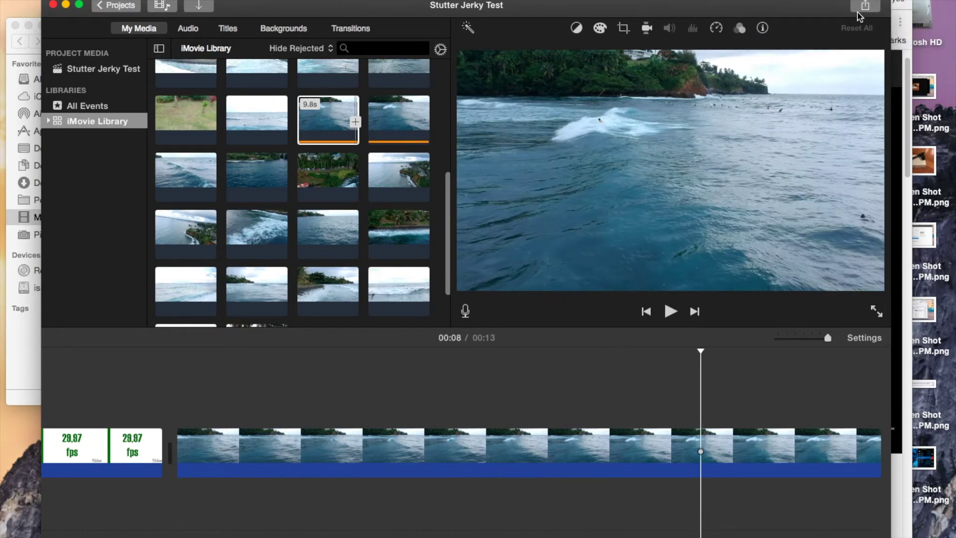
# Export the project via Share > File as 'Junk RAW Stutter Jerky Test' into the Movies folder.
pyautogui.click(865, 7)
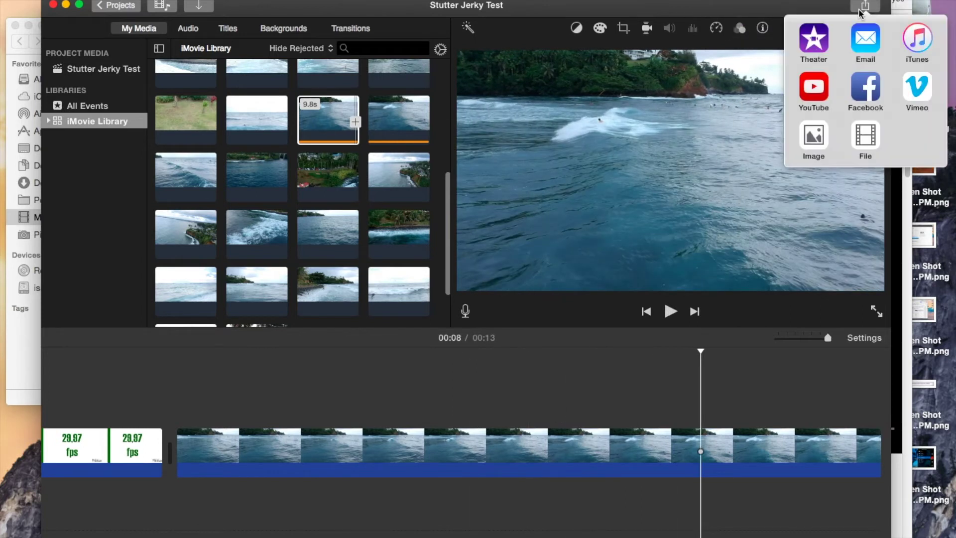
pyautogui.click(866, 137)
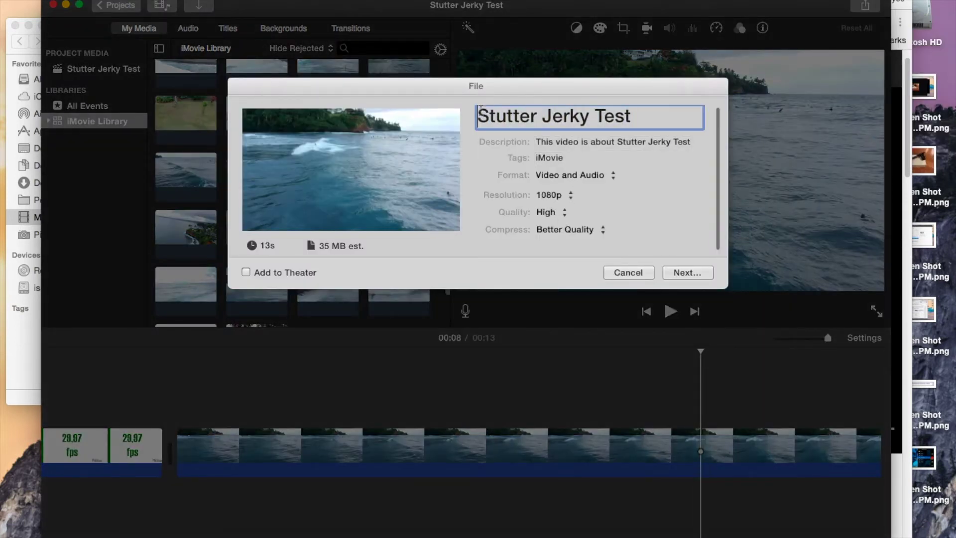
pyautogui.write('Junk ')
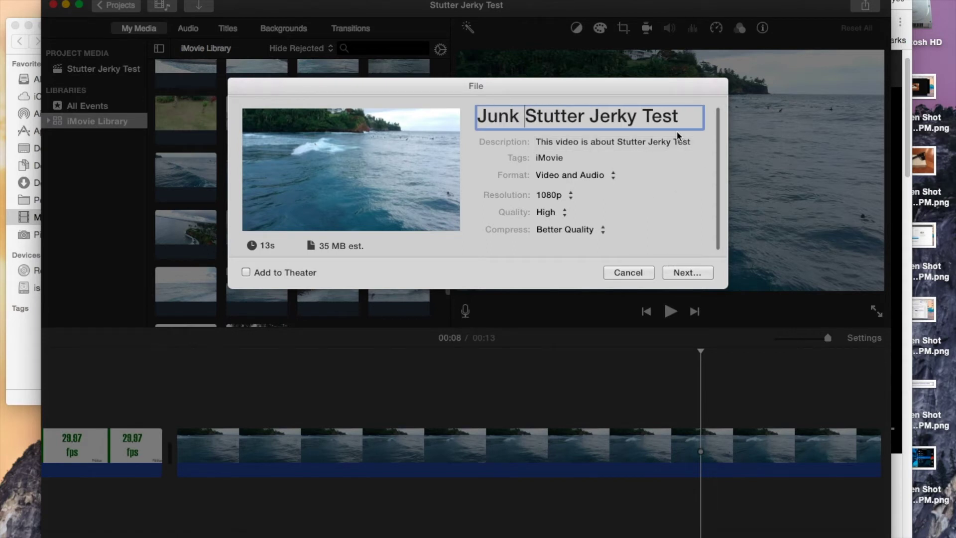
pyautogui.write('RAW')
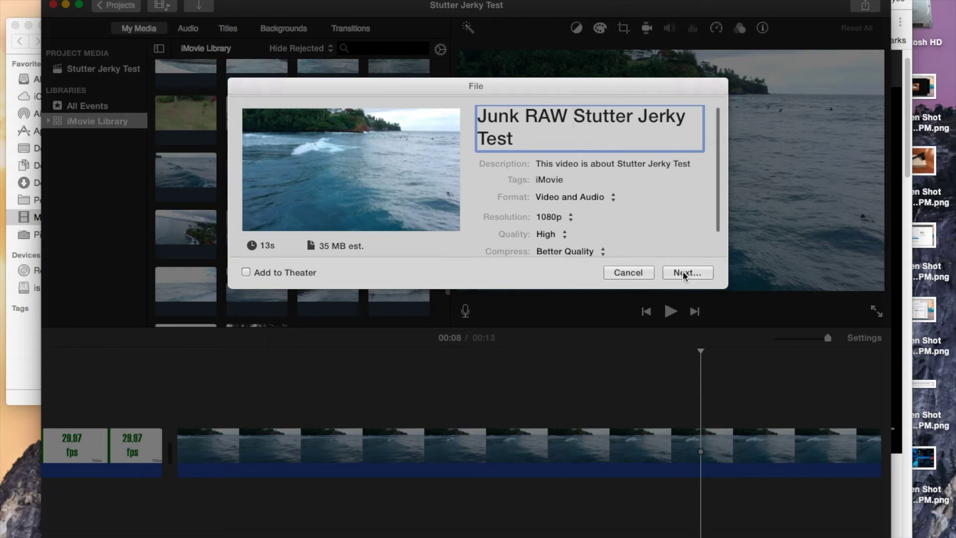
pyautogui.scroll(-1, 591, 234)
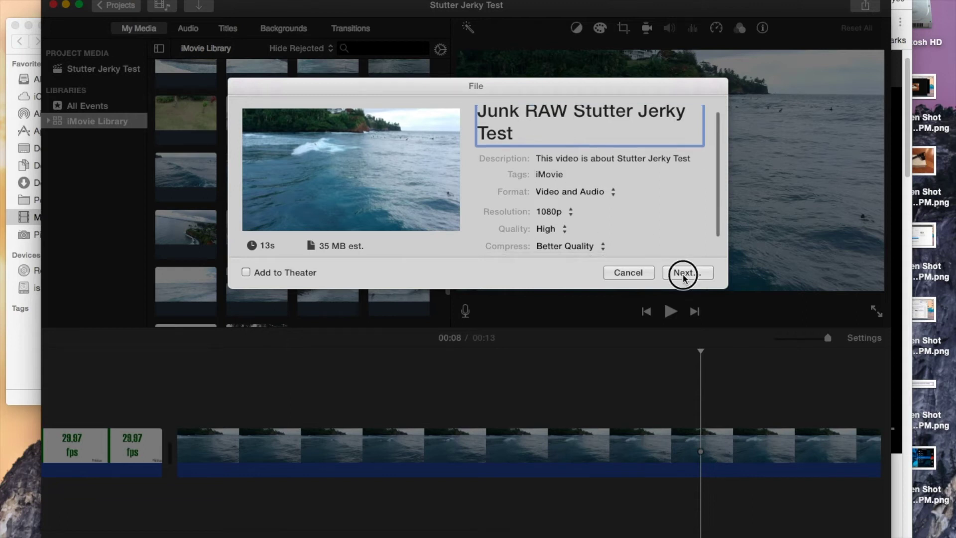
pyautogui.click(684, 274)
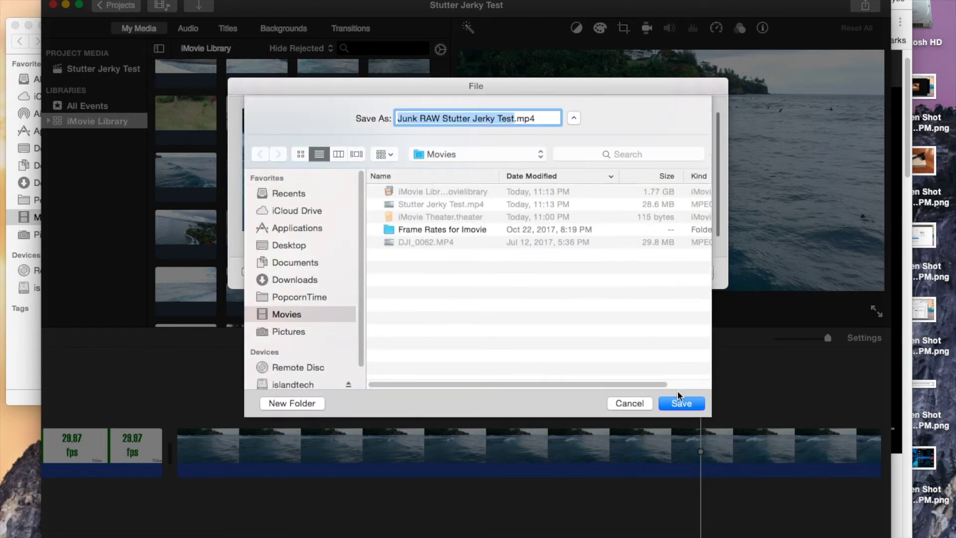
pyautogui.click(679, 400)
pyautogui.click(85, 267)
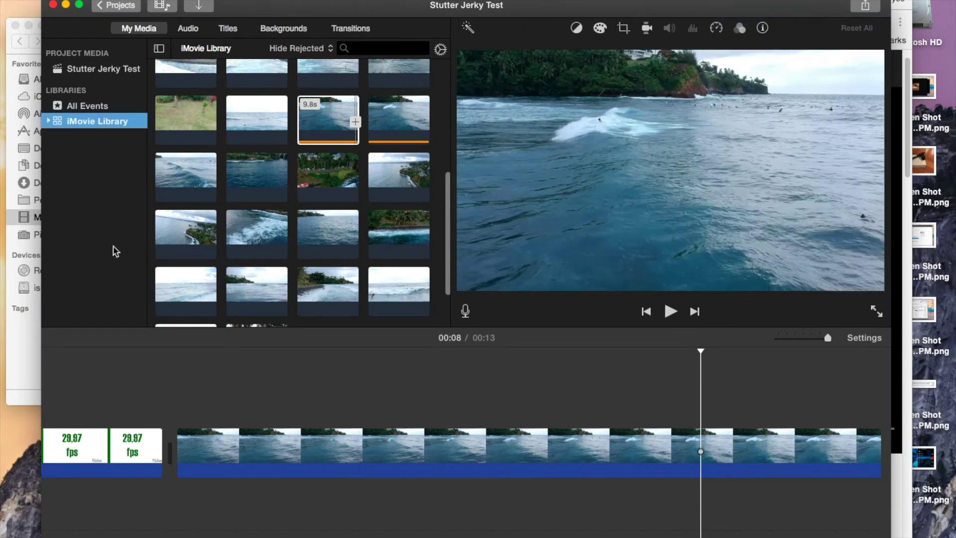
# Play DJI_0062.MP4 from the Movies folder full screen in QuickTime Player, then exit playback.
pyautogui.click(28, 367)
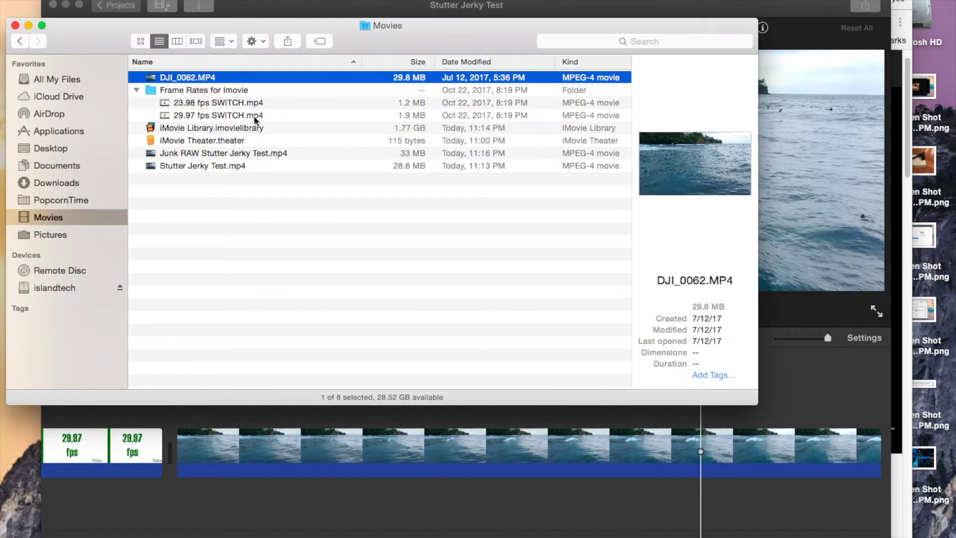
pyautogui.click(785, 10)
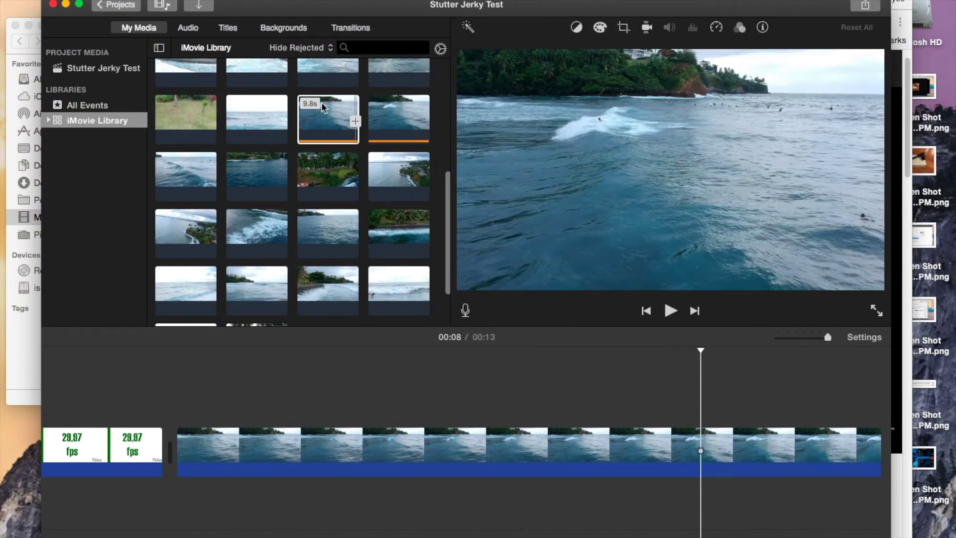
pyautogui.click(28, 343)
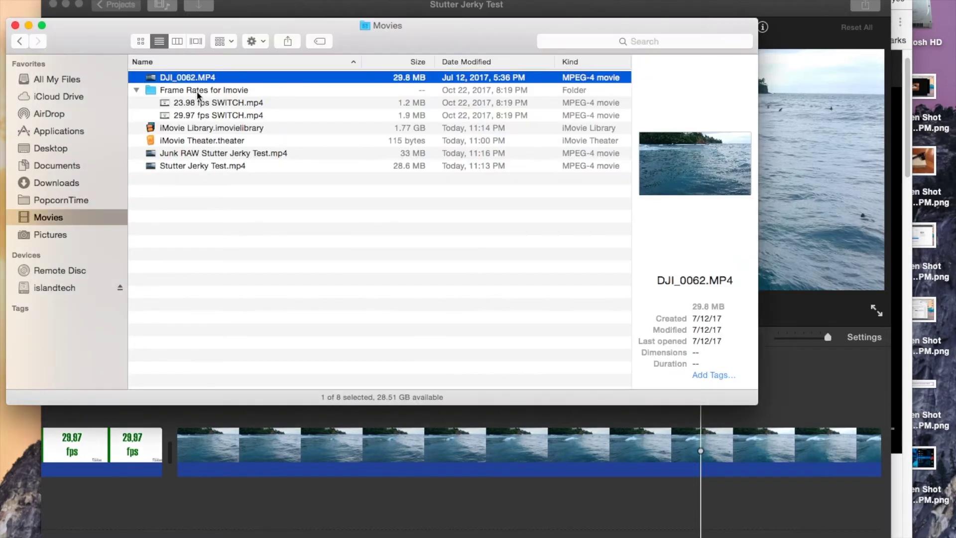
pyautogui.doubleClick(159, 78)
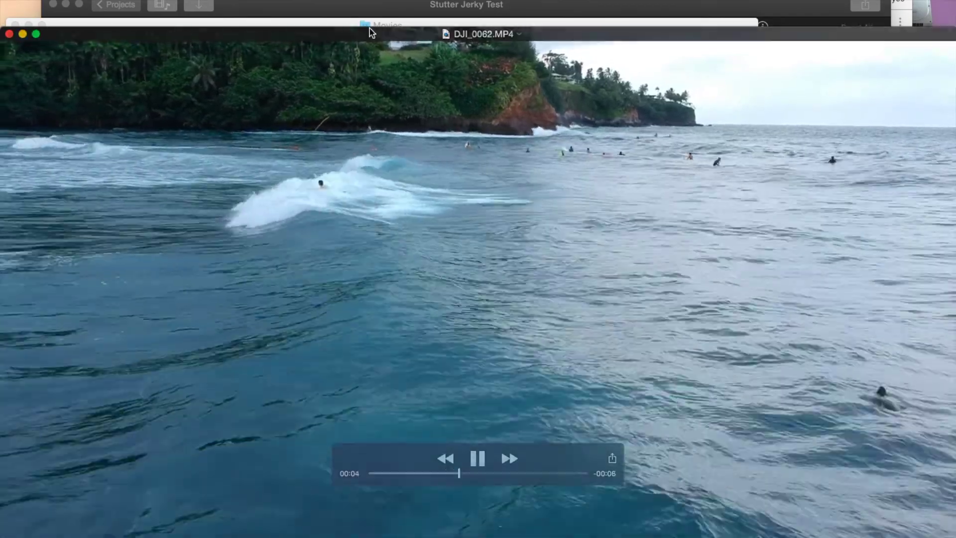
pyautogui.doubleClick(369, 33)
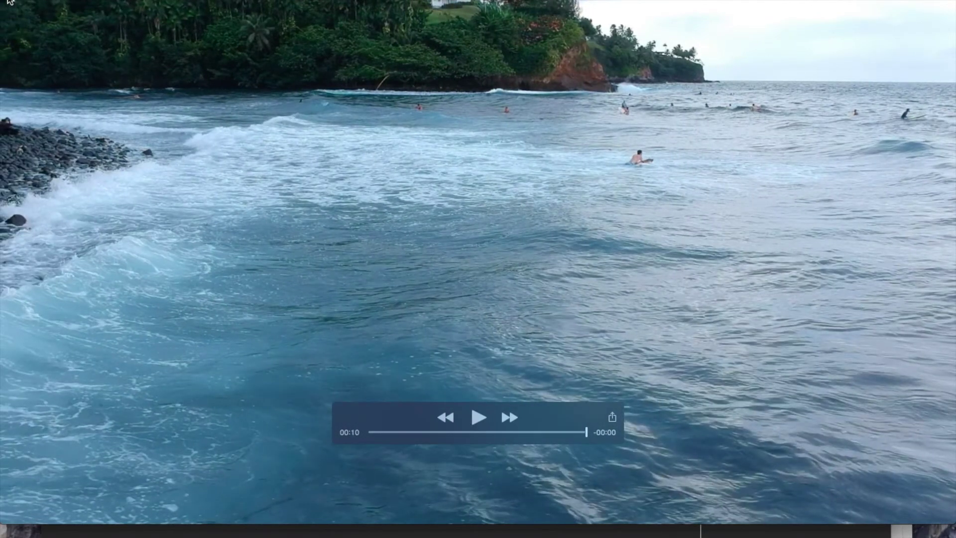
pyautogui.press('super+w')
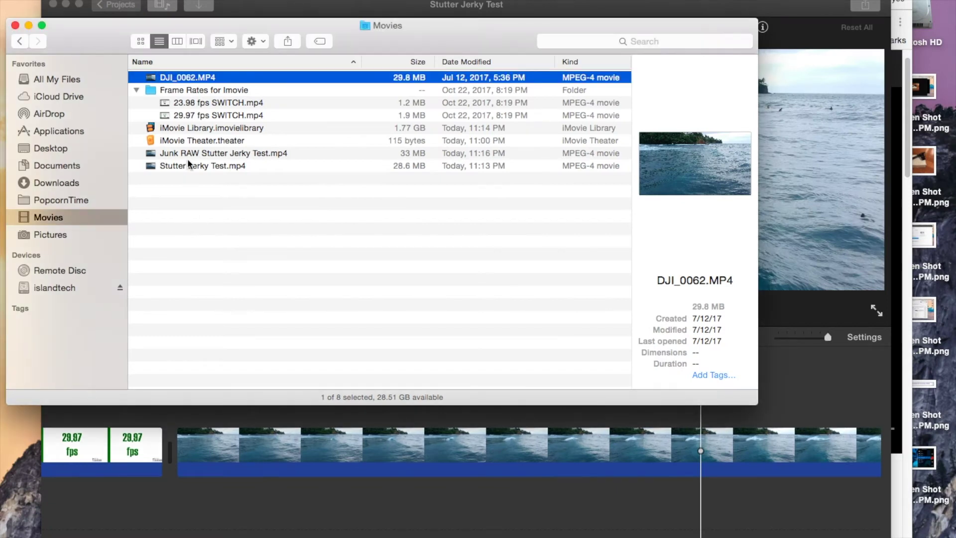
# Open Junk RAW Stutter Jerky Test.mp4 in QuickTime, play it, then replay it from an earlier point.
pyautogui.click(190, 154)
pyautogui.doubleClick(150, 159)
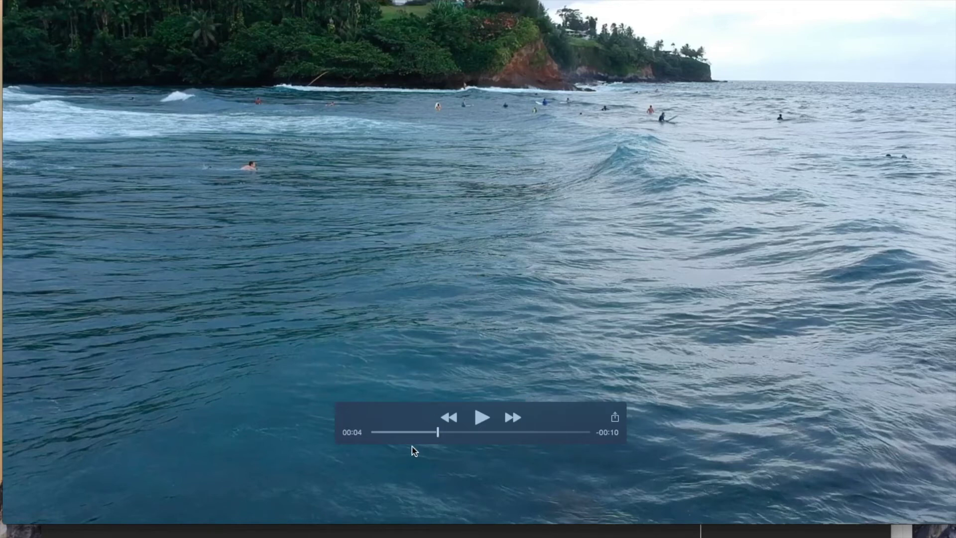
pyautogui.press('space')
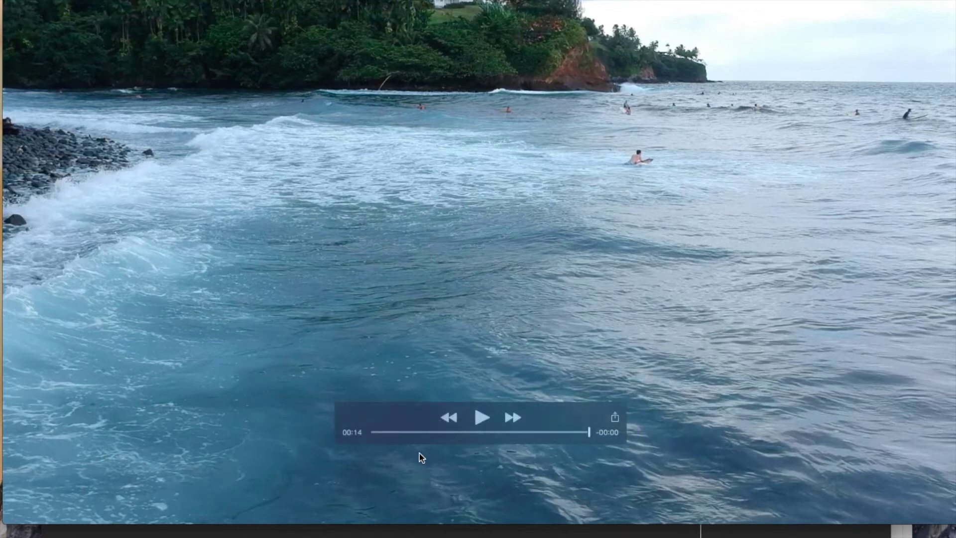
pyautogui.click(423, 435)
pyautogui.press('space')
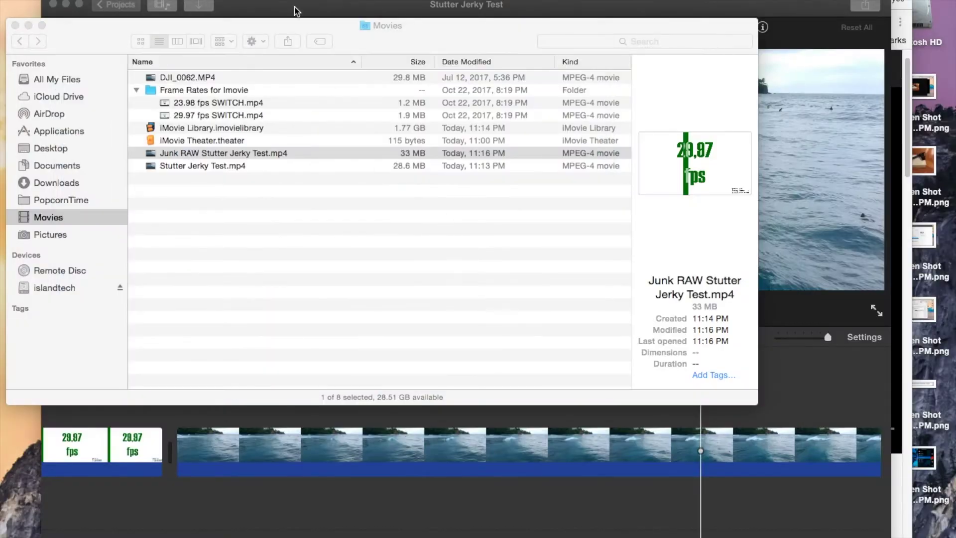
# Replace the long ocean clip in the timeline with the trimmed 9.8 s ocean clip.
pyautogui.click(296, 10)
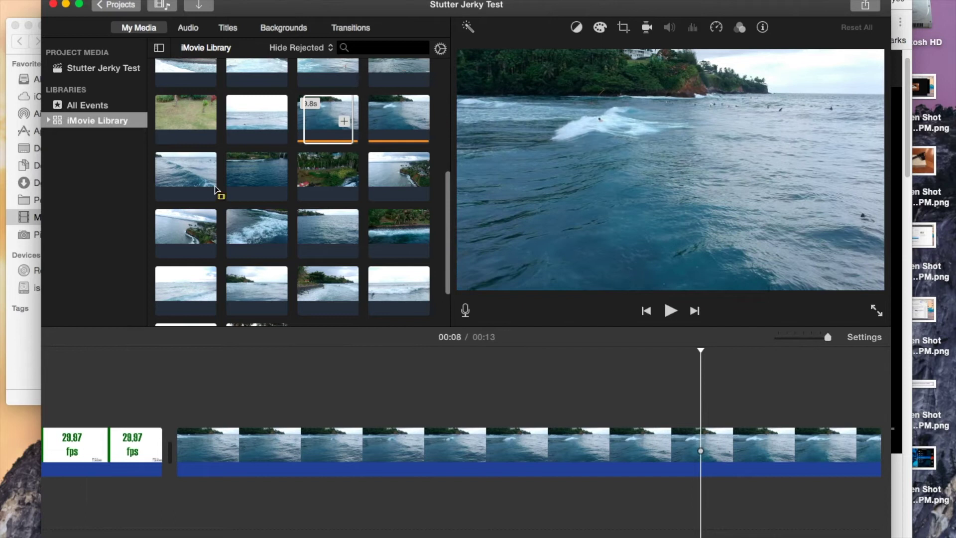
pyautogui.click(241, 442)
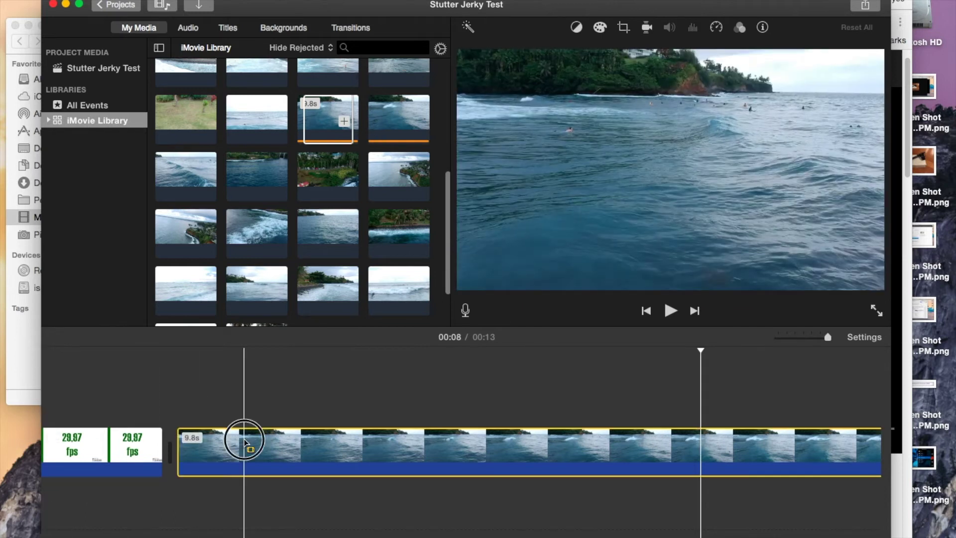
pyautogui.press('Delete')
pyautogui.click(344, 120)
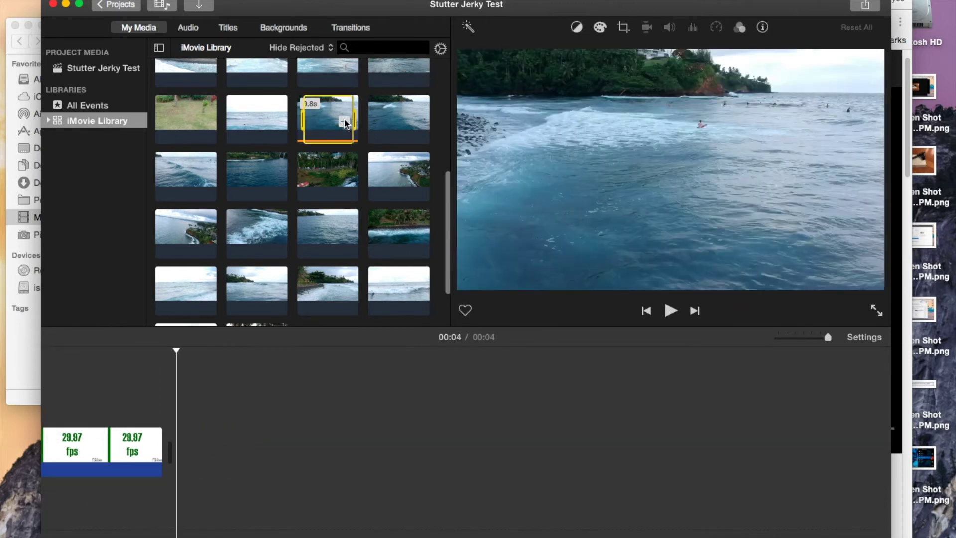
pyautogui.click(25, 348)
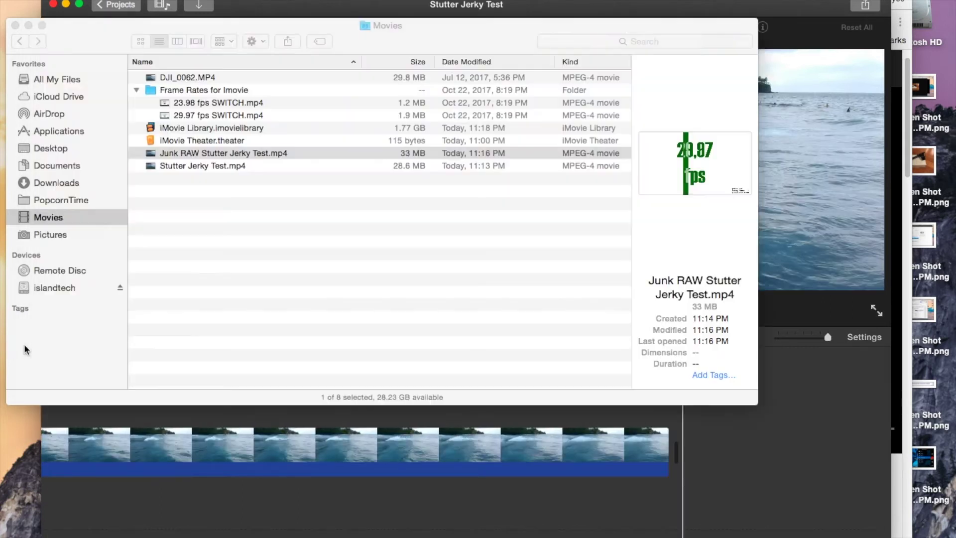
# Open Stutter Jerky Test.mp4 in QuickTime, move the player to the screen top and play it.
pyautogui.click(178, 165)
pyautogui.doubleClick(153, 168)
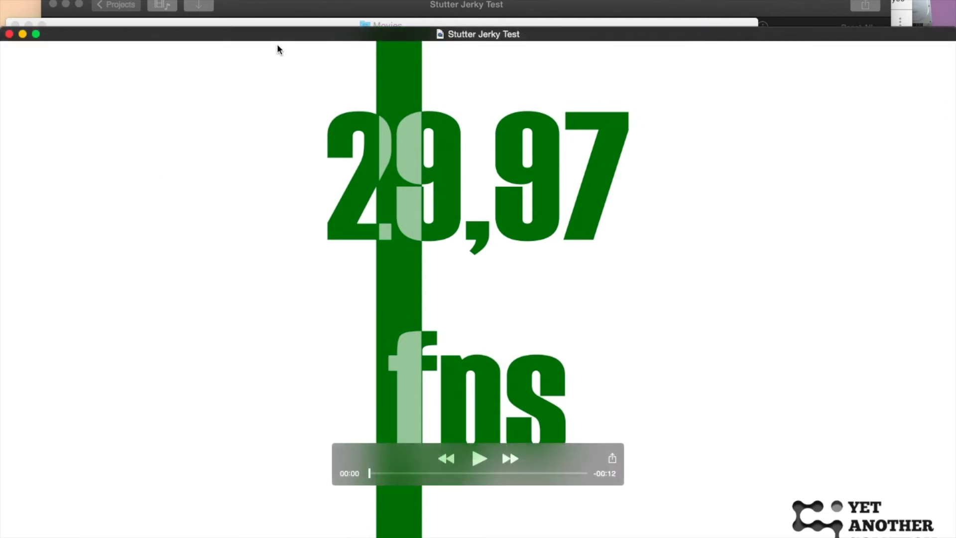
pyautogui.moveTo(277, 44); pyautogui.dragTo(278, 14)
pyautogui.press('space')
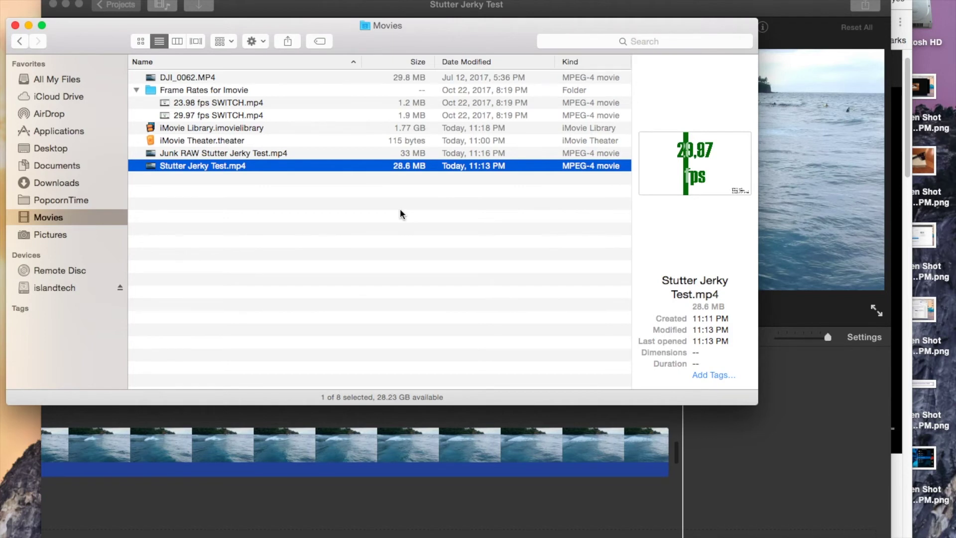
# Switch back to the iMovie window showing the 11-second Stutter Jerky Test project.
pyautogui.click(835, 395)
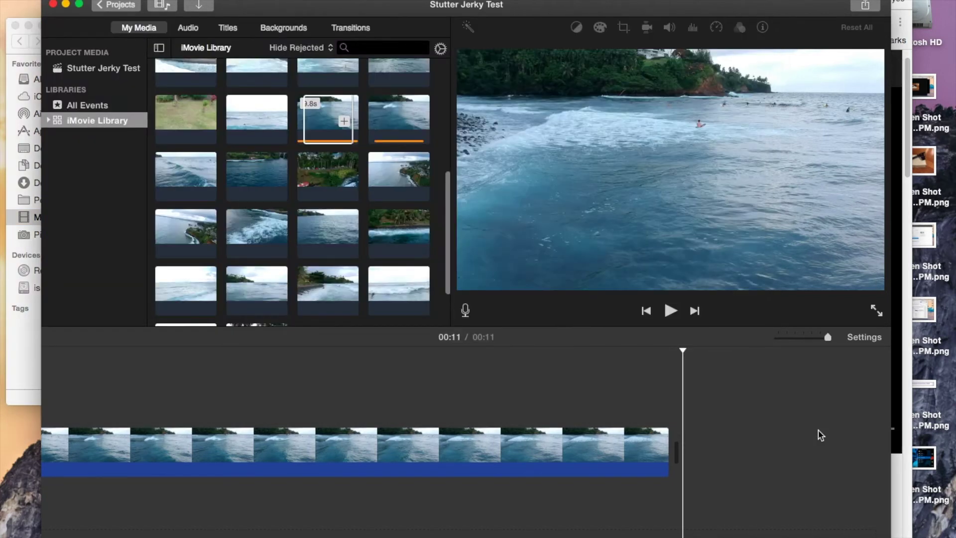